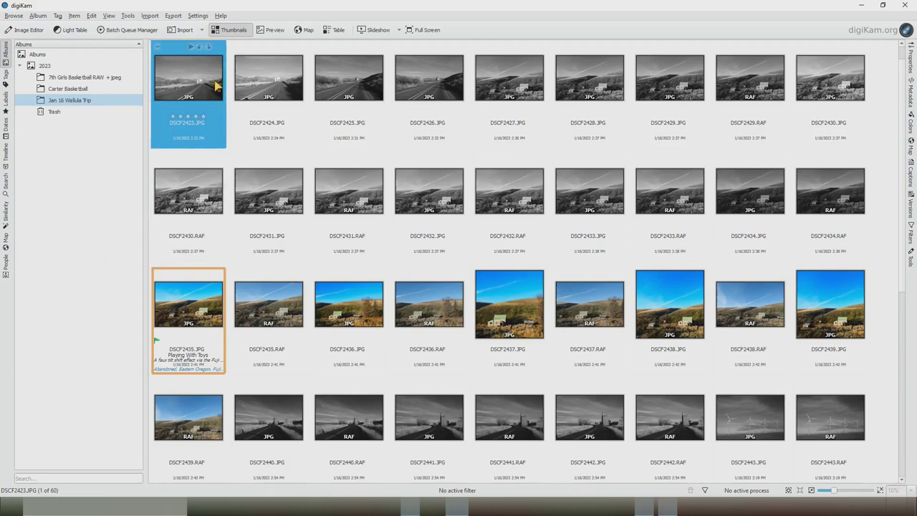
Step: Apply the FusionGray theme from the Settings menu and dismiss the icon-theme notice
{"action": "left_click", "coordinate": [202, 20]}
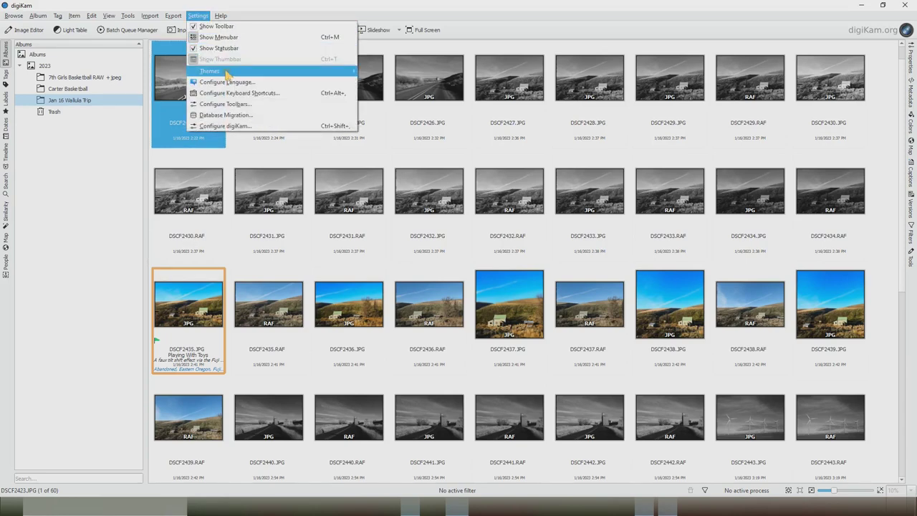
{"action": "mouse_move", "coordinate": [215, 71]}
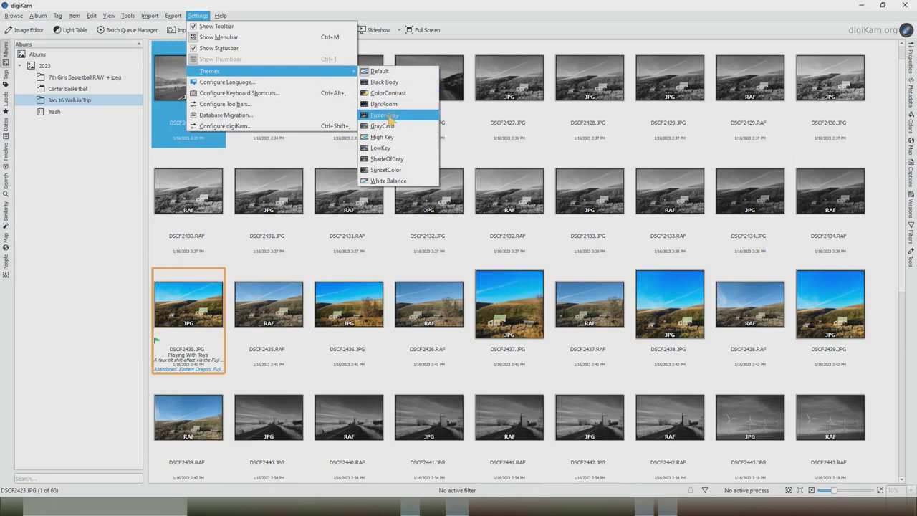
{"action": "left_click", "coordinate": [388, 116]}
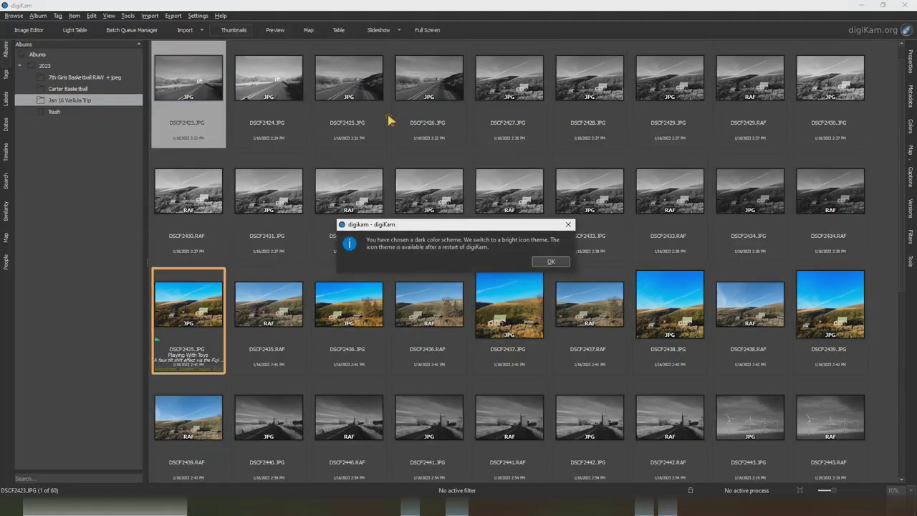
{"action": "key", "text": "Return"}
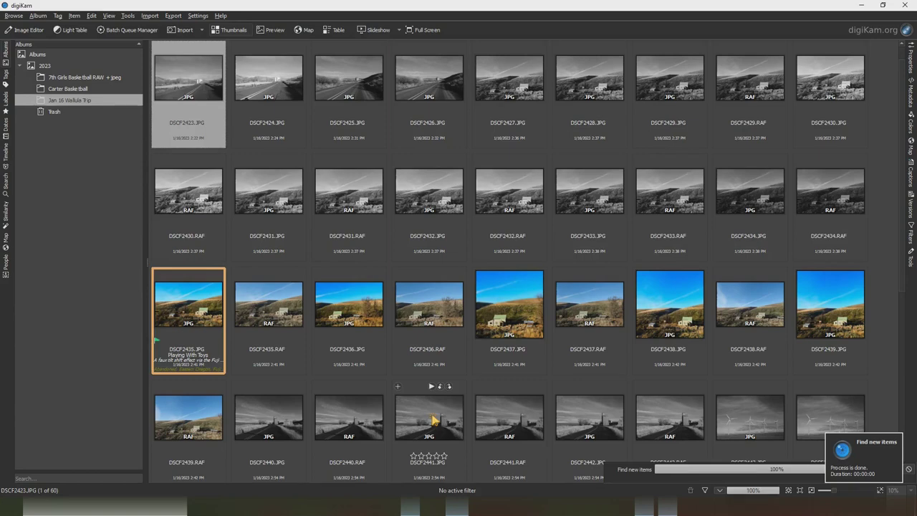
Step: Set the main toolbar icon size to Huge (48x48)
{"action": "right_click", "coordinate": [516, 29]}
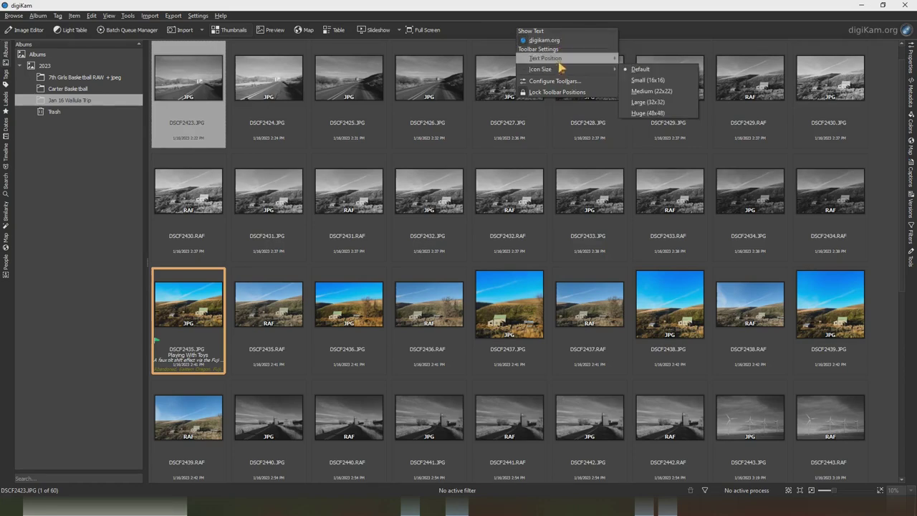
{"action": "key", "text": "Escape"}
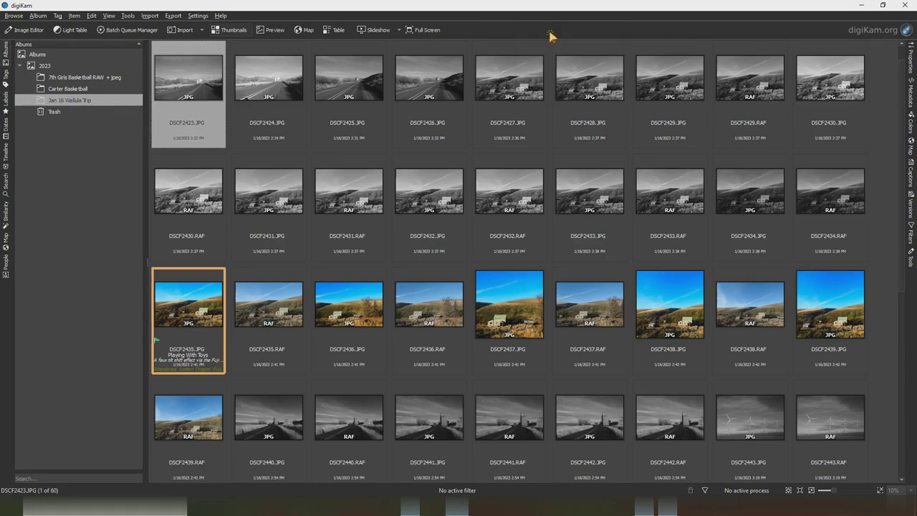
{"action": "right_click", "coordinate": [549, 34]}
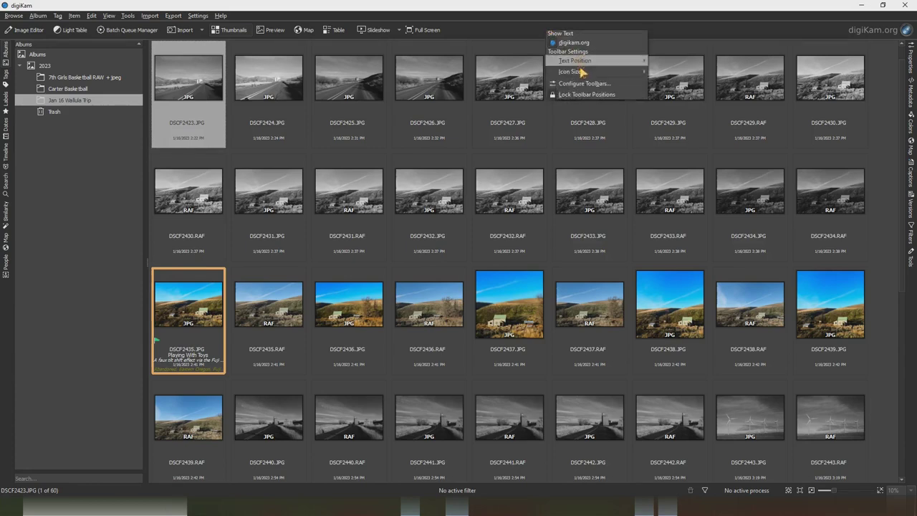
{"action": "mouse_move", "coordinate": [571, 72]}
{"action": "left_click", "coordinate": [678, 115]}
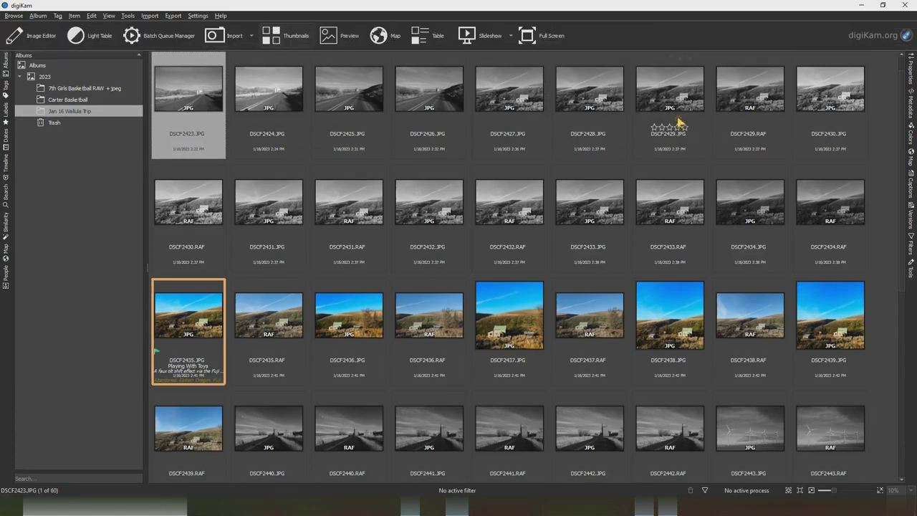
Step: Set the toolbar text position to Text Under Icons
{"action": "right_click", "coordinate": [633, 35]}
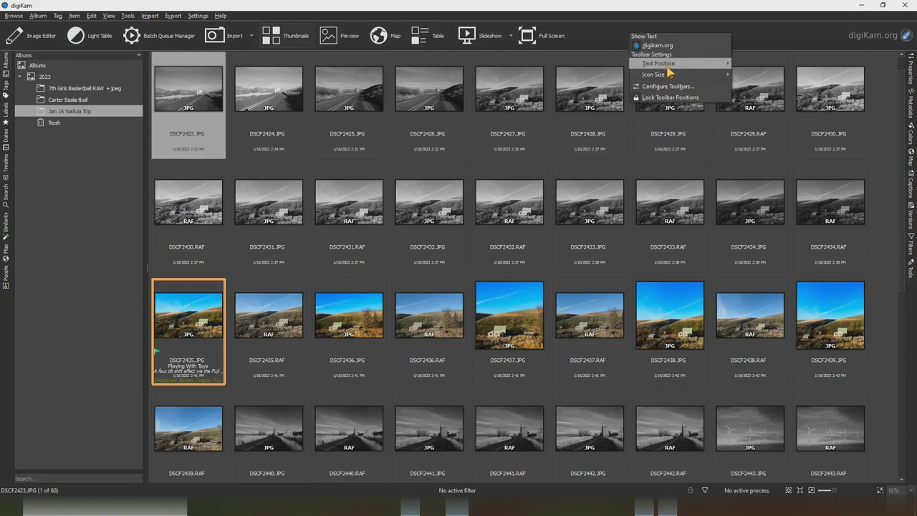
{"action": "mouse_move", "coordinate": [660, 64]}
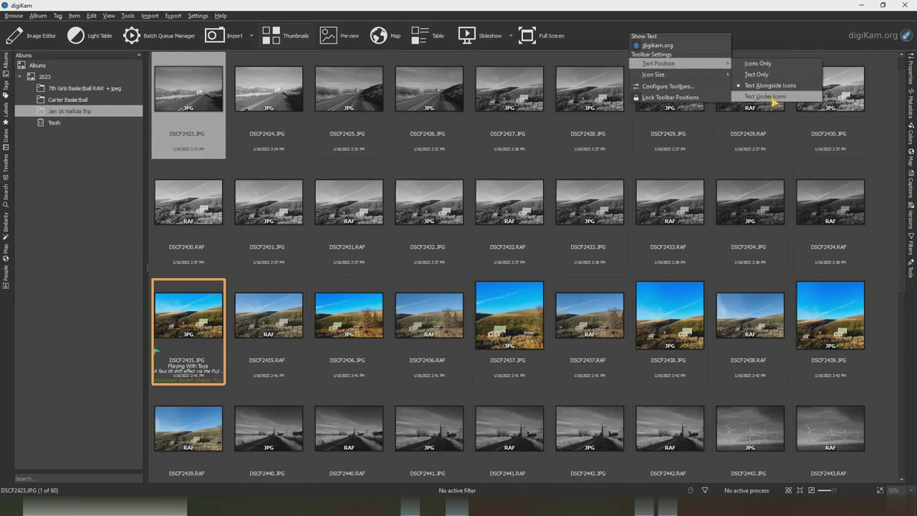
{"action": "left_click", "coordinate": [765, 96]}
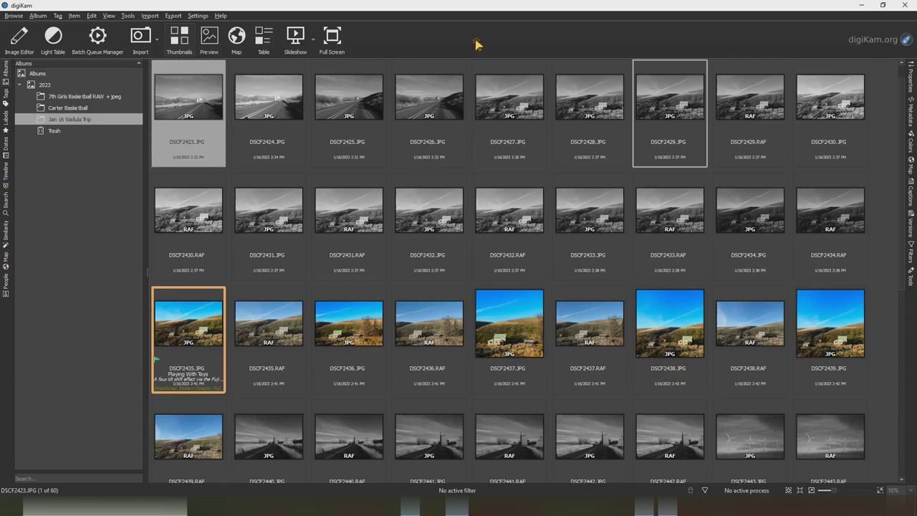
{"action": "right_click", "coordinate": [477, 43]}
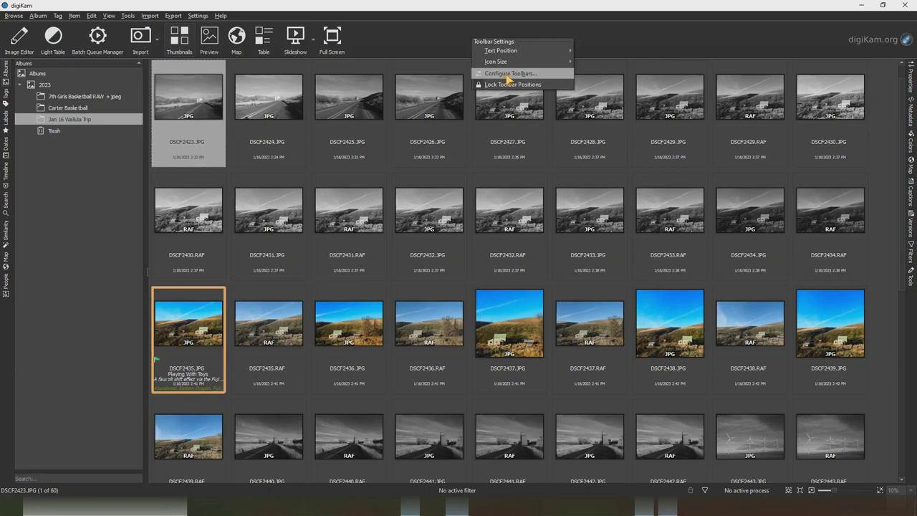
Step: Open Configure Toolbars, move the dialog up and drag its bottom edge down
{"action": "left_click", "coordinate": [509, 74]}
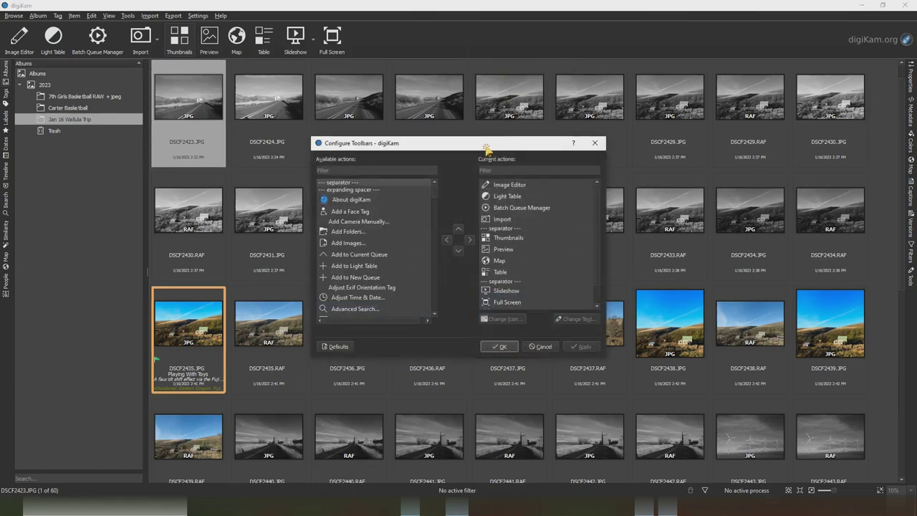
{"action": "left_click_drag", "start_coordinate": [487, 147], "coordinate": [520, 81]}
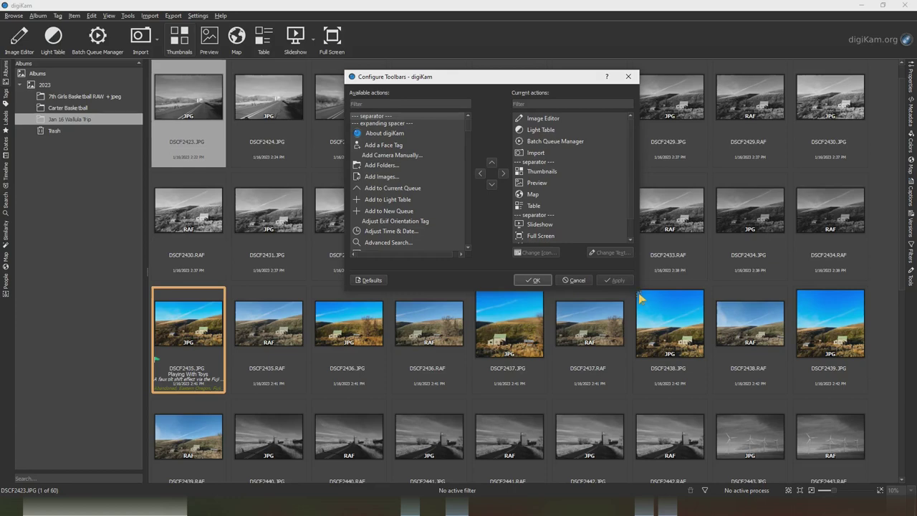
{"action": "left_click_drag", "start_coordinate": [640, 298], "coordinate": [636, 430]}
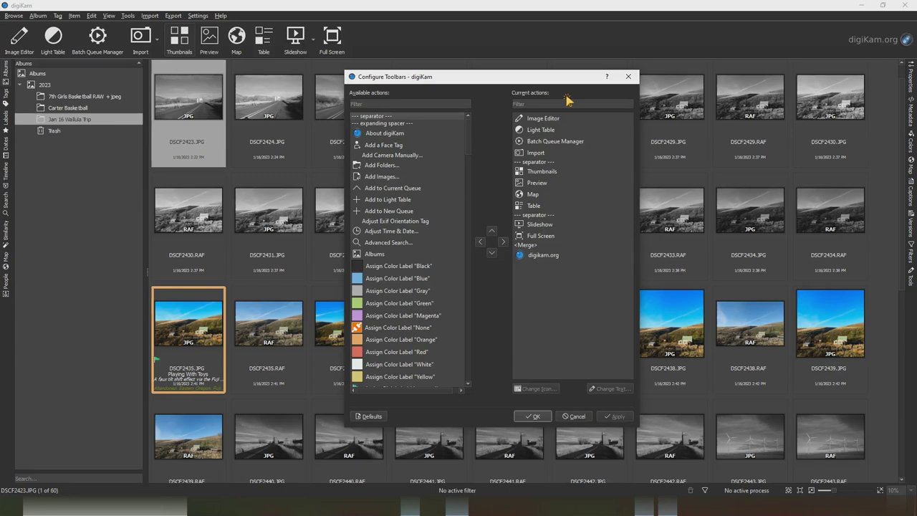
Step: Remove Image Editor, Light Table and Table from the toolbar's current actions
{"action": "left_click", "coordinate": [557, 119]}
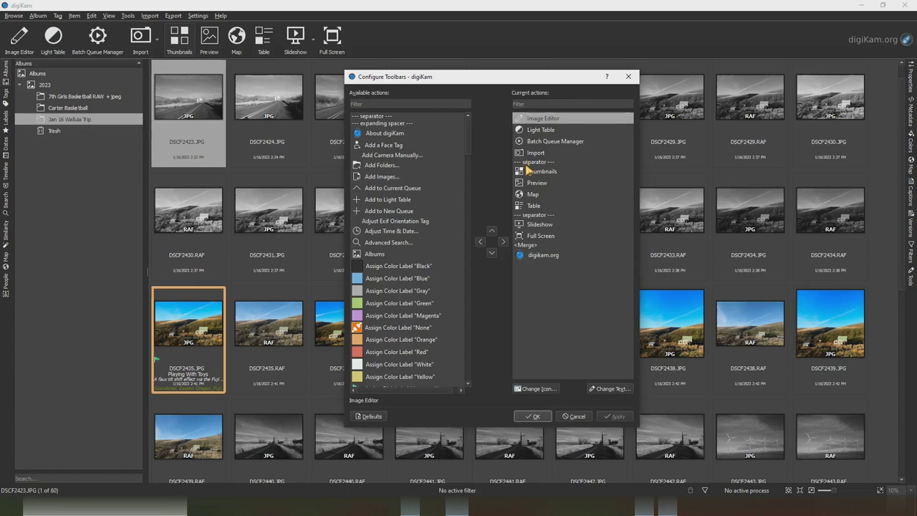
{"action": "left_click", "coordinate": [481, 243]}
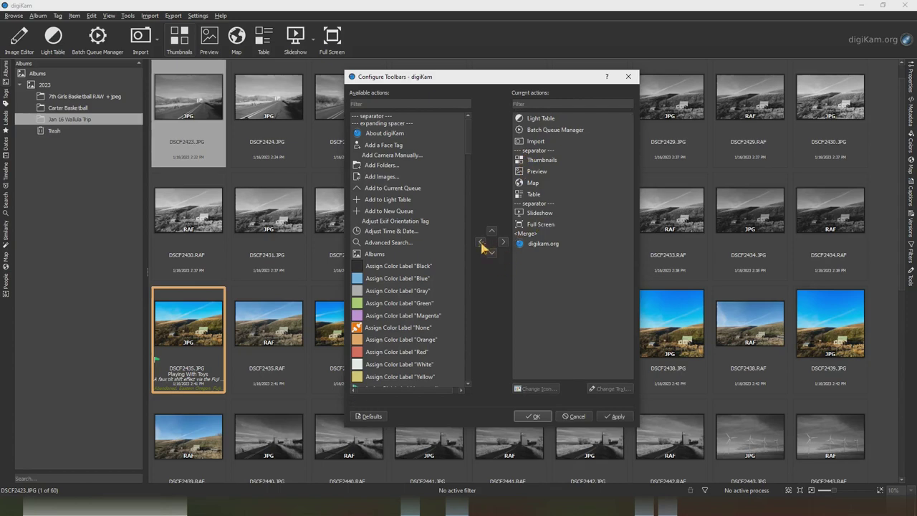
{"action": "left_click", "coordinate": [549, 122]}
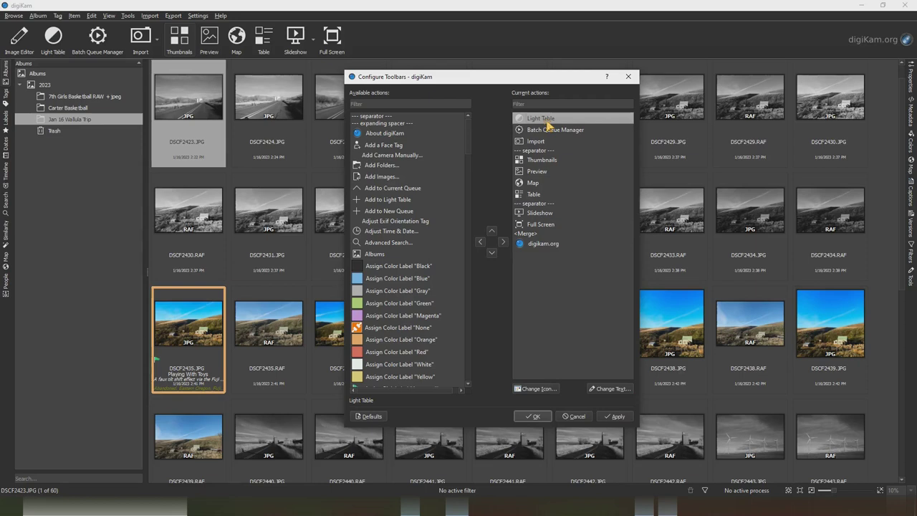
{"action": "left_click", "coordinate": [482, 242]}
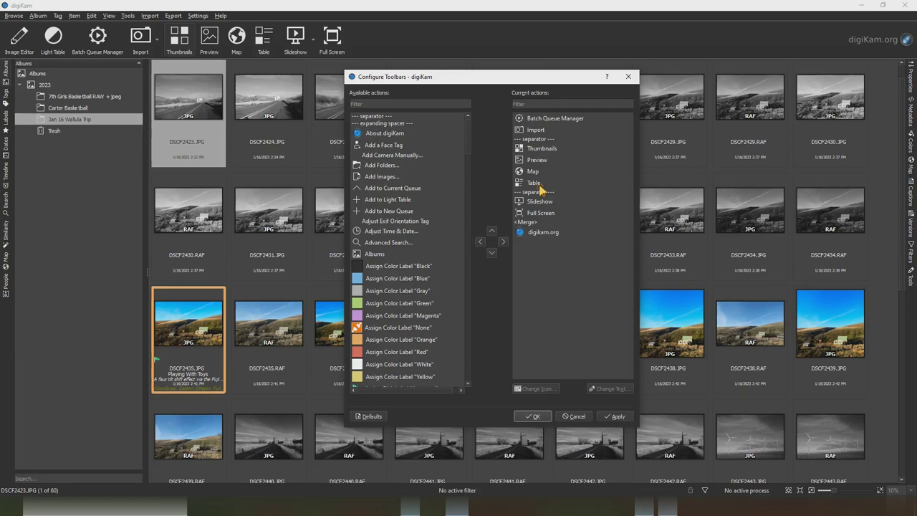
{"action": "left_click", "coordinate": [538, 185]}
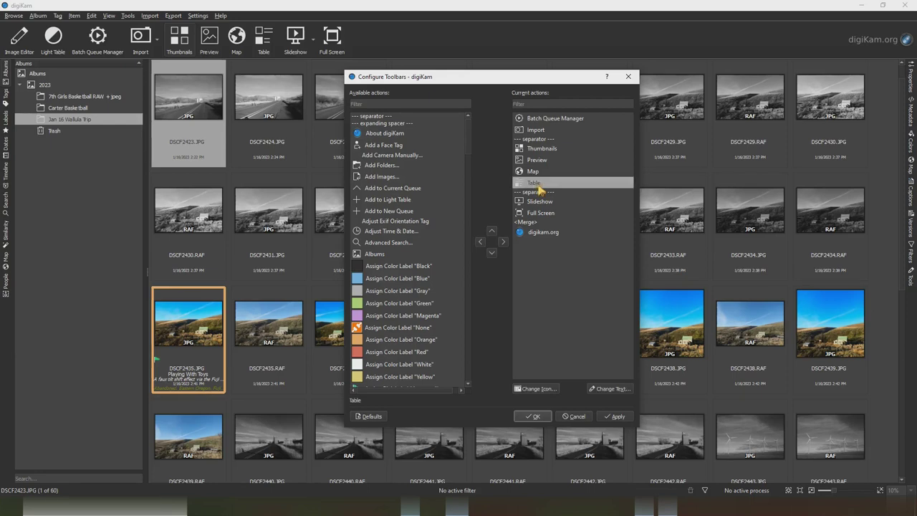
{"action": "left_click", "coordinate": [480, 242]}
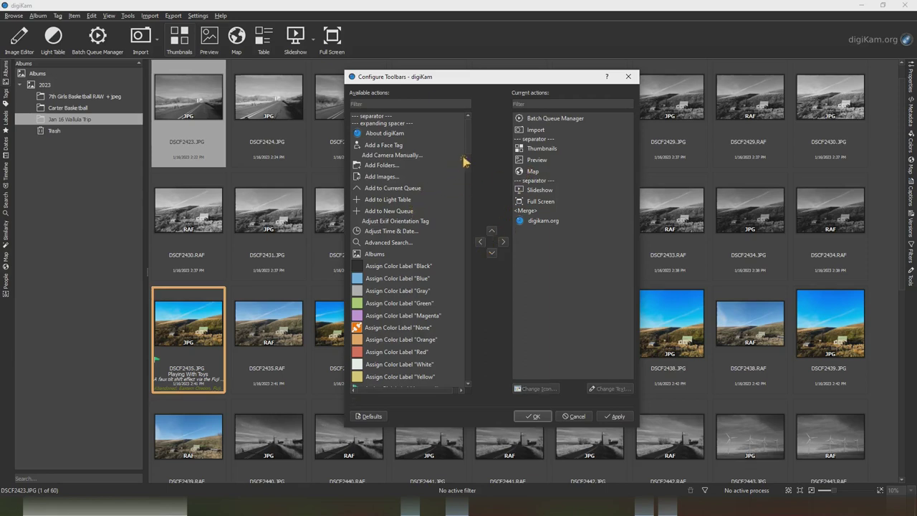
Step: Add Export to Flickr to the toolbar's current actions
{"action": "mouse_move", "coordinate": [473, 146]}
{"action": "left_mouse_down"}
{"action": "mouse_move", "coordinate": [469, 232]}
{"action": "mouse_move", "coordinate": [478, 149]}
{"action": "left_mouse_up"}
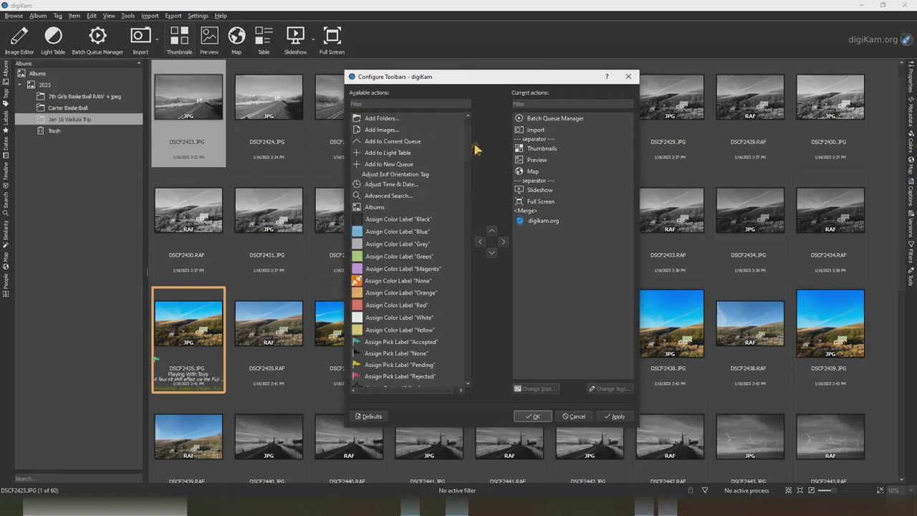
{"action": "scroll", "coordinate": [458, 150], "scroll_direction": "up", "scroll_amount": 2}
{"action": "scroll", "coordinate": [453, 153], "scroll_direction": "down", "scroll_amount": 1}
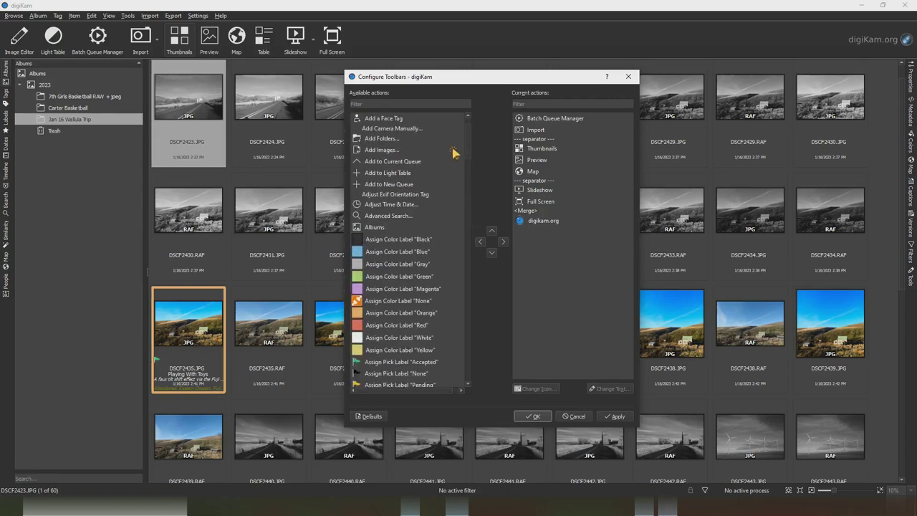
{"action": "scroll", "coordinate": [453, 152], "scroll_direction": "down", "scroll_amount": 4}
{"action": "scroll", "coordinate": [454, 154], "scroll_direction": "down", "scroll_amount": 2}
{"action": "scroll", "coordinate": [454, 154], "scroll_direction": "down", "scroll_amount": 1}
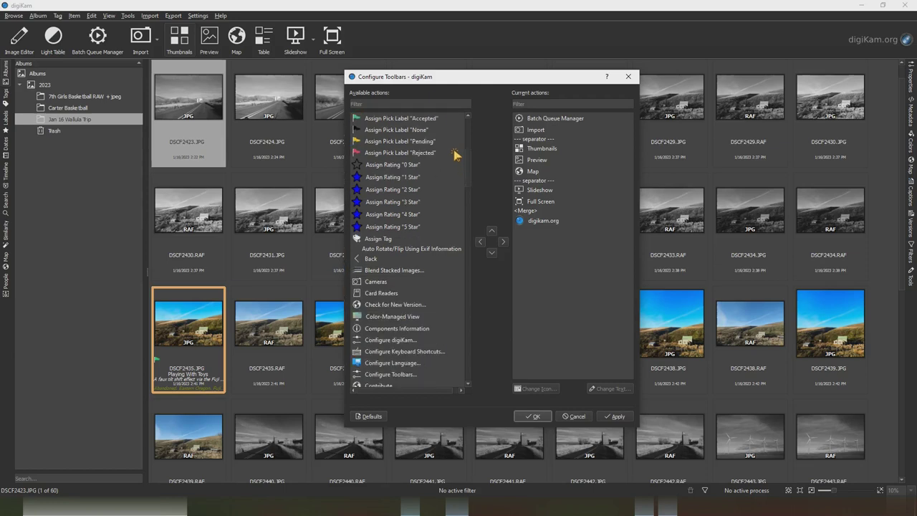
{"action": "scroll", "coordinate": [453, 152], "scroll_direction": "down", "scroll_amount": 1}
{"action": "scroll", "coordinate": [451, 151], "scroll_direction": "down", "scroll_amount": 2}
{"action": "scroll", "coordinate": [450, 148], "scroll_direction": "down", "scroll_amount": 1}
{"action": "scroll", "coordinate": [449, 147], "scroll_direction": "down", "scroll_amount": 2}
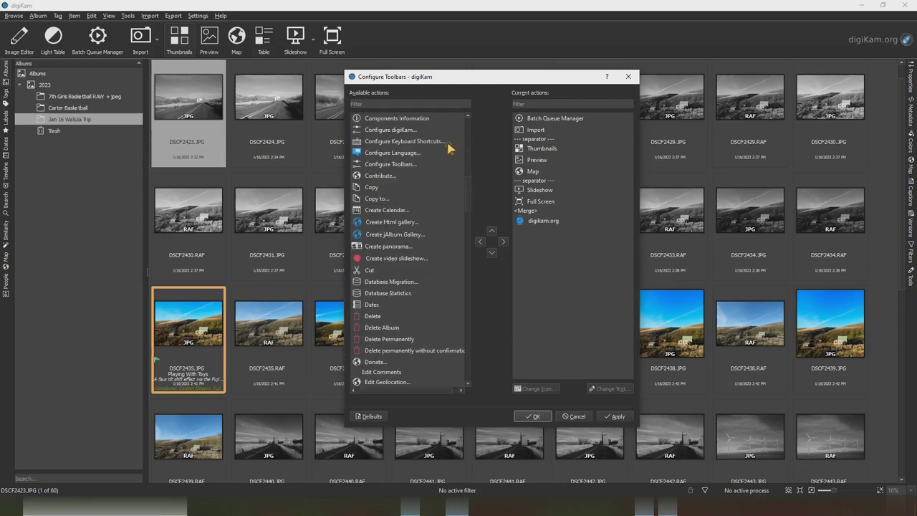
{"action": "scroll", "coordinate": [448, 147], "scroll_direction": "down", "scroll_amount": 1}
{"action": "scroll", "coordinate": [446, 149], "scroll_direction": "down", "scroll_amount": 1}
{"action": "scroll", "coordinate": [444, 148], "scroll_direction": "down", "scroll_amount": 3}
{"action": "scroll", "coordinate": [445, 149], "scroll_direction": "down", "scroll_amount": 2}
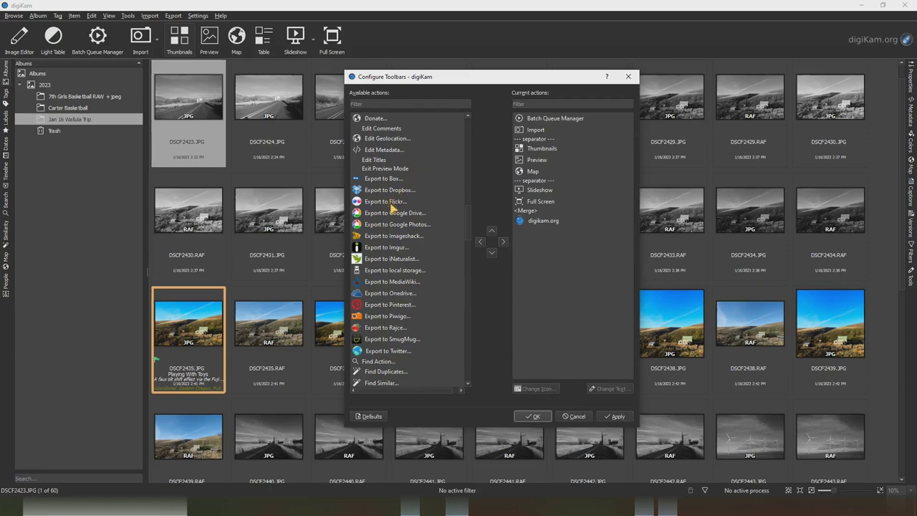
{"action": "left_click", "coordinate": [392, 206]}
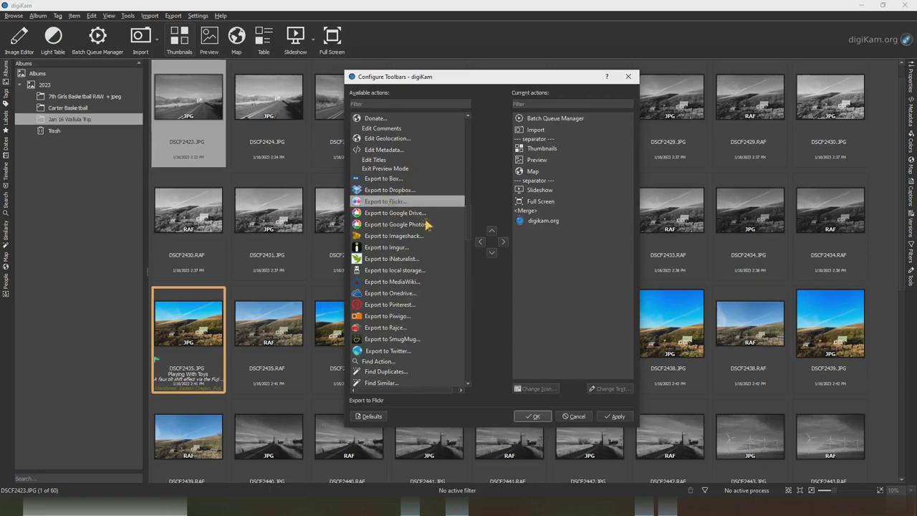
{"action": "left_click", "coordinate": [504, 243]}
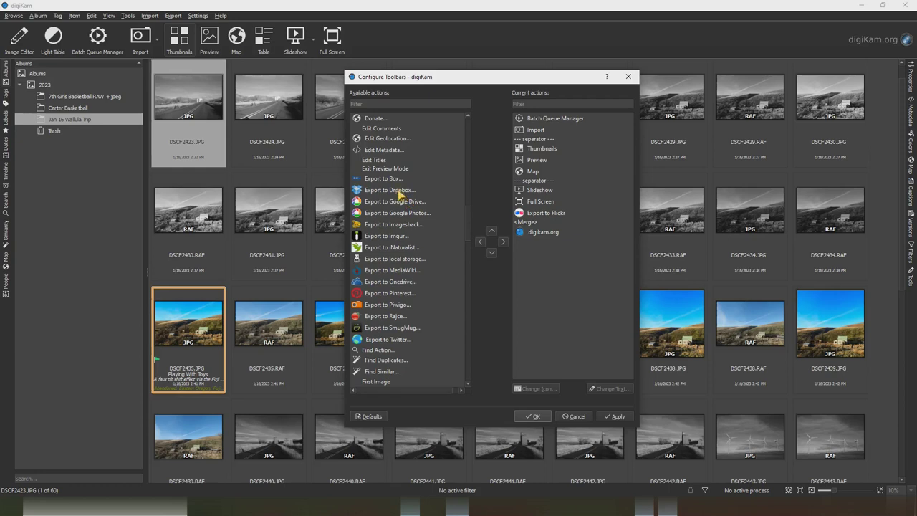
Step: Add Export to Google Drive, Export to Google Photos and Print Creator to current actions
{"action": "scroll", "coordinate": [399, 188], "scroll_direction": "down", "scroll_amount": 1}
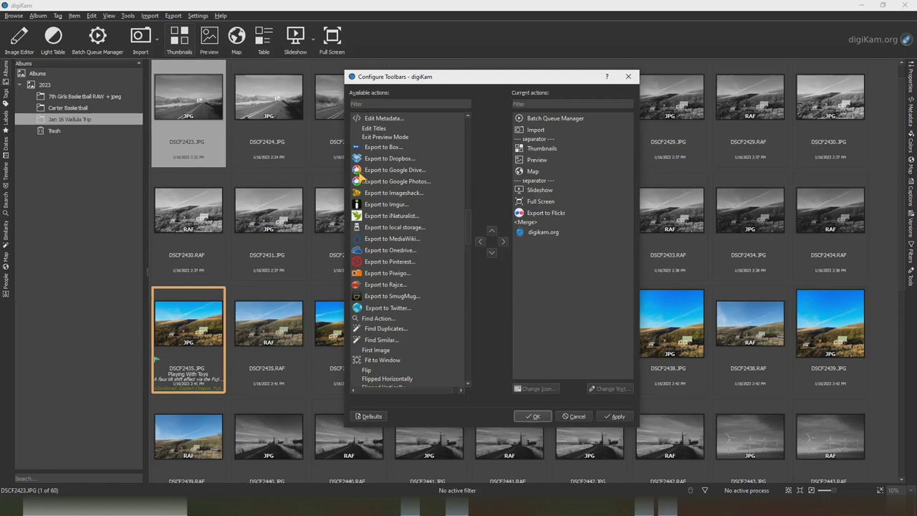
{"action": "left_click_drag", "start_coordinate": [361, 176], "coordinate": [541, 227]}
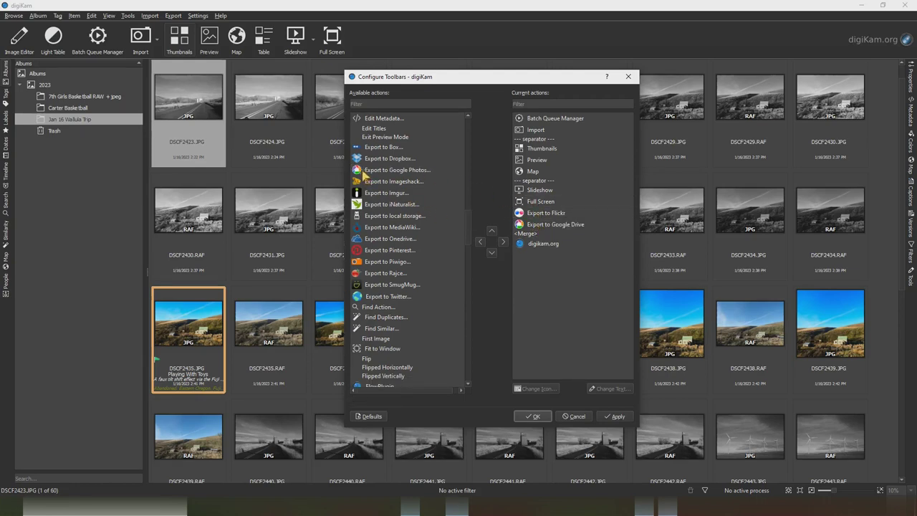
{"action": "left_click_drag", "start_coordinate": [361, 174], "coordinate": [532, 231]}
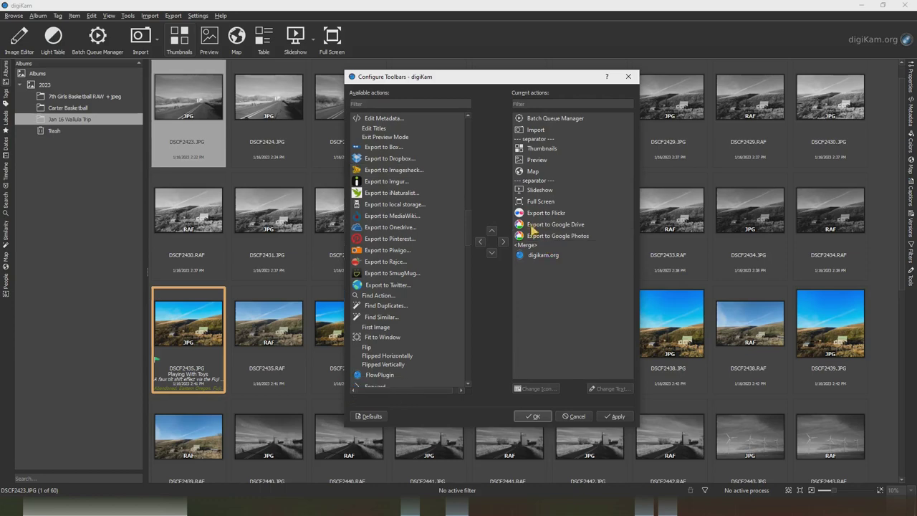
{"action": "scroll", "coordinate": [410, 183], "scroll_direction": "down", "scroll_amount": 2}
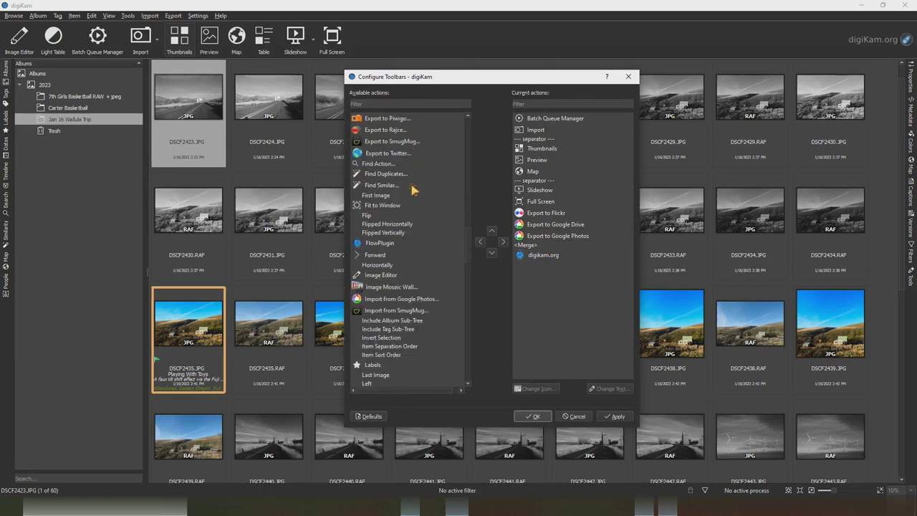
{"action": "scroll", "coordinate": [411, 182], "scroll_direction": "down", "scroll_amount": 1}
{"action": "scroll", "coordinate": [412, 181], "scroll_direction": "down", "scroll_amount": 1}
{"action": "scroll", "coordinate": [413, 179], "scroll_direction": "down", "scroll_amount": 2}
{"action": "scroll", "coordinate": [412, 179], "scroll_direction": "down", "scroll_amount": 4}
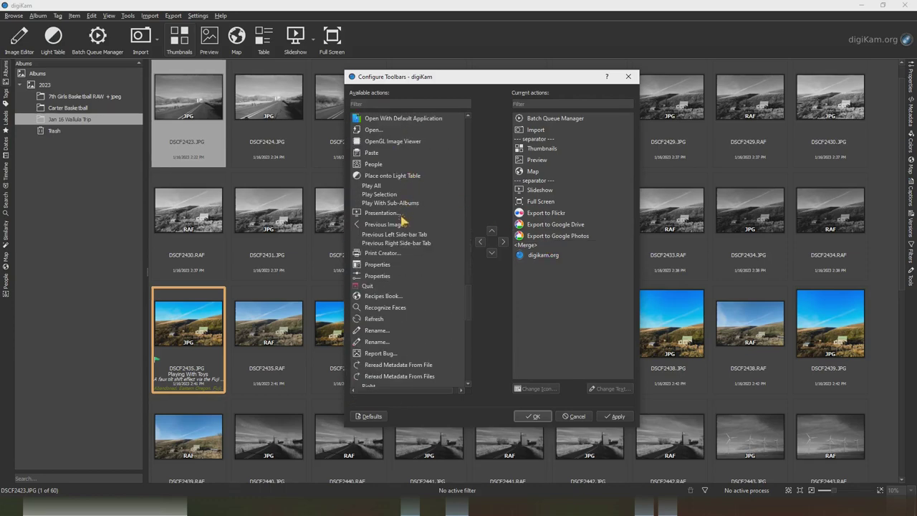
{"action": "left_click", "coordinate": [386, 256]}
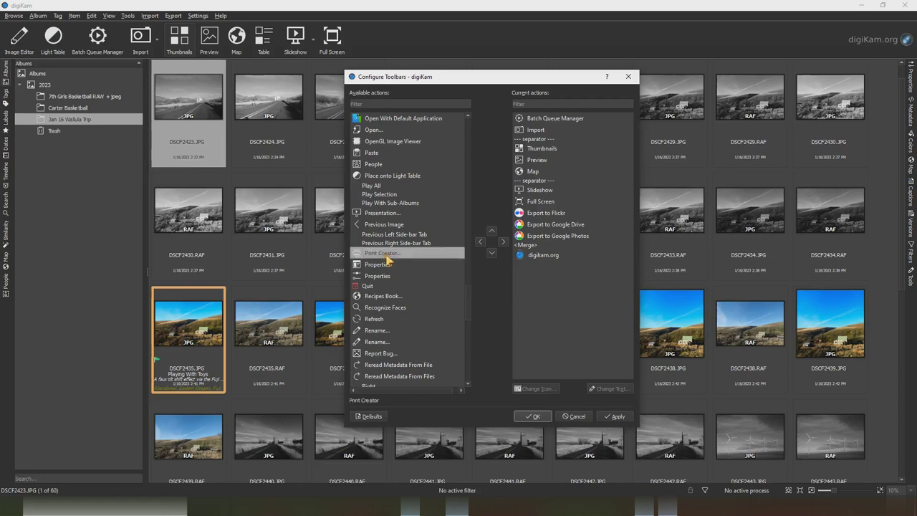
{"action": "left_click_drag", "start_coordinate": [388, 260], "coordinate": [555, 248]}
Step: Insert a separator before the export actions and apply the toolbar changes
{"action": "scroll", "coordinate": [406, 221], "scroll_direction": "down", "scroll_amount": 1}
{"action": "scroll", "coordinate": [405, 220], "scroll_direction": "down", "scroll_amount": 4}
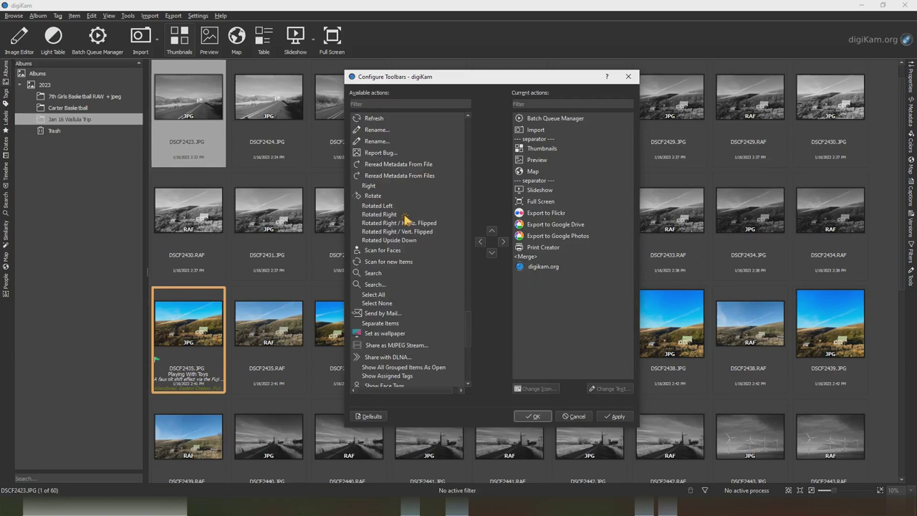
{"action": "scroll", "coordinate": [404, 219], "scroll_direction": "down", "scroll_amount": 4}
{"action": "scroll", "coordinate": [405, 222], "scroll_direction": "down", "scroll_amount": 1}
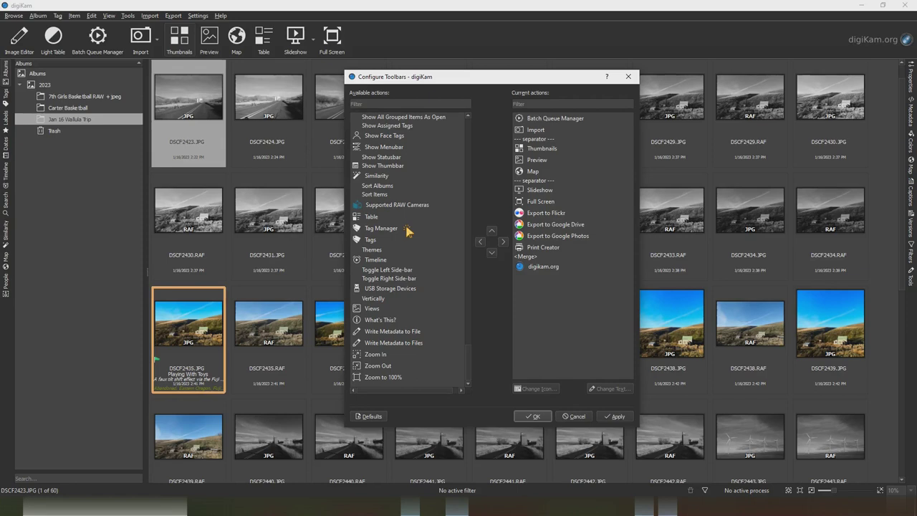
{"action": "scroll", "coordinate": [406, 229], "scroll_direction": "up", "scroll_amount": 4}
{"action": "scroll", "coordinate": [406, 229], "scroll_direction": "up", "scroll_amount": 4}
{"action": "scroll", "coordinate": [406, 229], "scroll_direction": "up", "scroll_amount": 4}
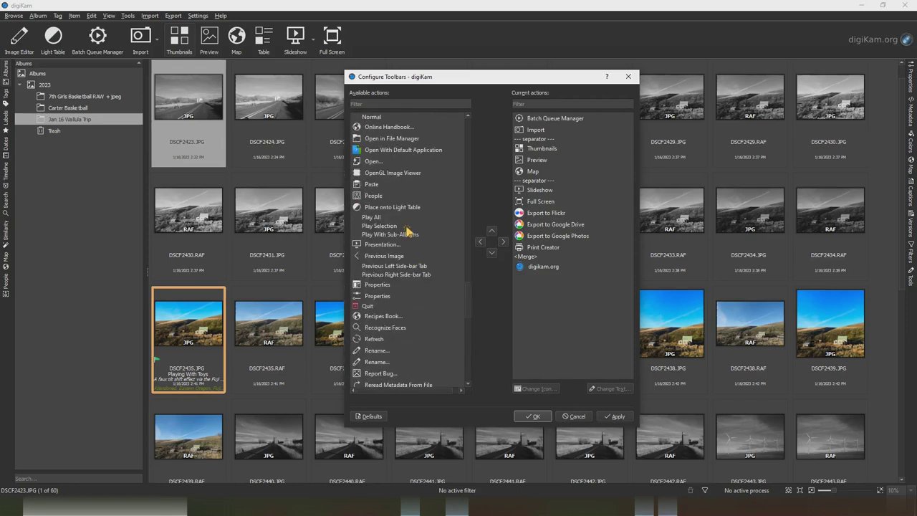
{"action": "scroll", "coordinate": [407, 229], "scroll_direction": "up", "scroll_amount": 4}
{"action": "scroll", "coordinate": [406, 229], "scroll_direction": "up", "scroll_amount": 2}
{"action": "scroll", "coordinate": [410, 224], "scroll_direction": "down", "scroll_amount": 3}
{"action": "scroll", "coordinate": [412, 224], "scroll_direction": "down", "scroll_amount": 2}
{"action": "scroll", "coordinate": [412, 224], "scroll_direction": "down", "scroll_amount": 1}
{"action": "scroll", "coordinate": [412, 224], "scroll_direction": "down", "scroll_amount": 2}
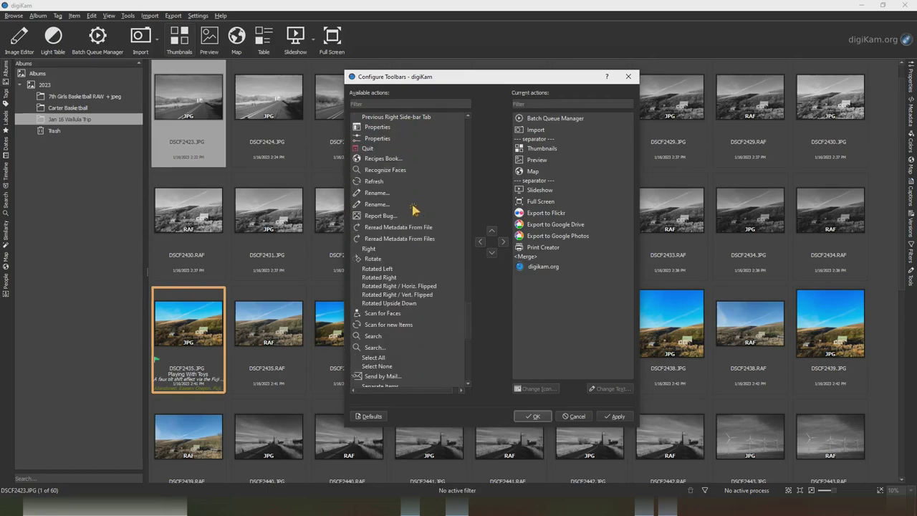
{"action": "scroll", "coordinate": [412, 215], "scroll_direction": "up", "scroll_amount": 10}
{"action": "scroll", "coordinate": [405, 215], "scroll_direction": "up", "scroll_amount": 10}
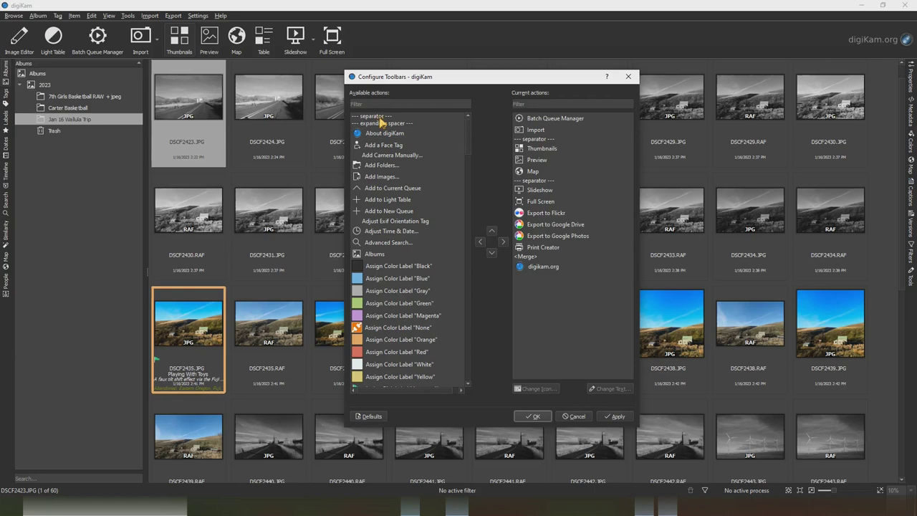
{"action": "left_click_drag", "start_coordinate": [422, 143], "coordinate": [567, 208]}
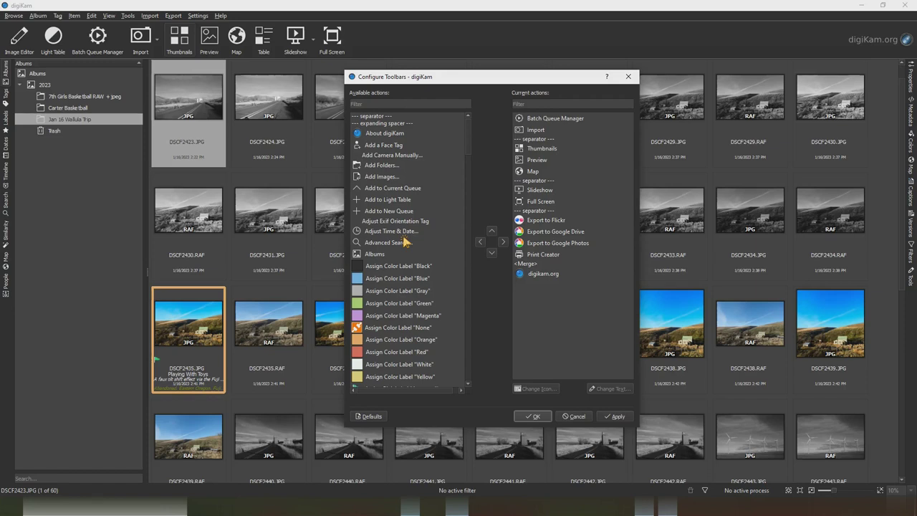
{"action": "left_click", "coordinate": [618, 417]}
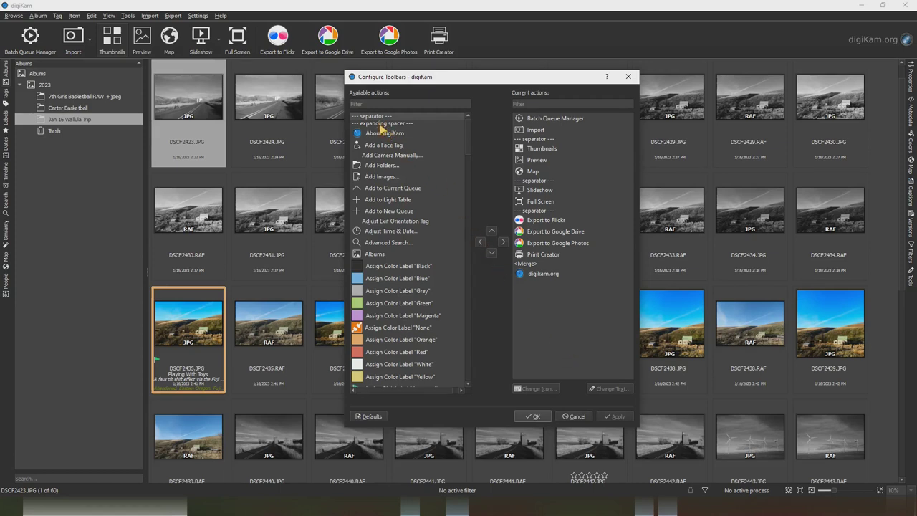
Step: Add expanding spacers before the export actions and before the Thumbnails group, applying each
{"action": "left_click_drag", "start_coordinate": [381, 125], "coordinate": [564, 216]}
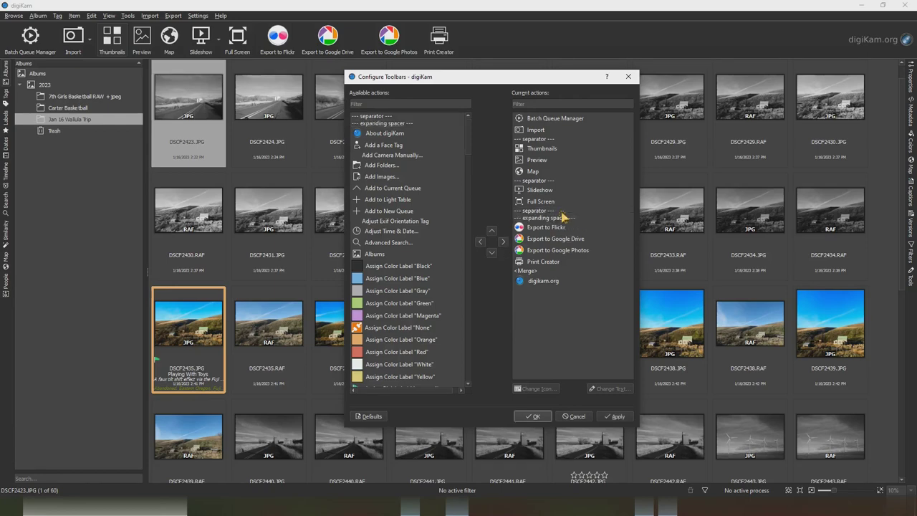
{"action": "left_click", "coordinate": [615, 418]}
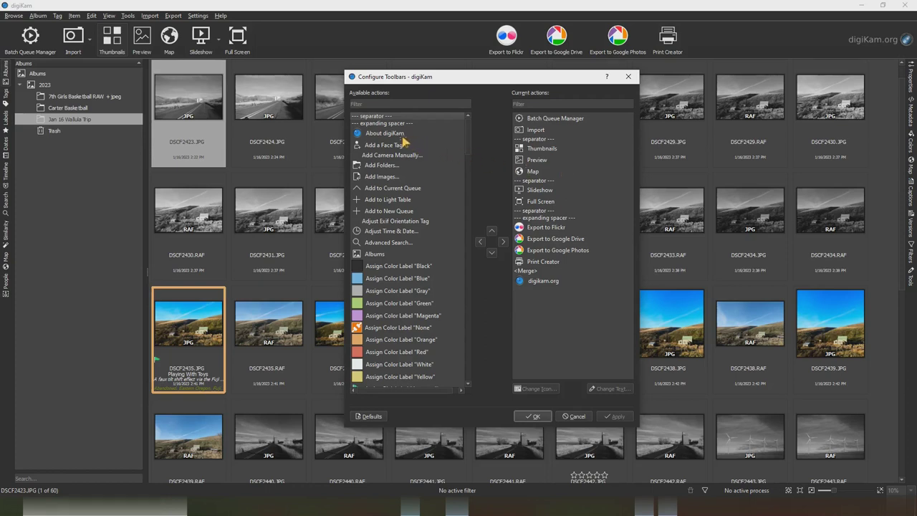
{"action": "left_click", "coordinate": [377, 124]}
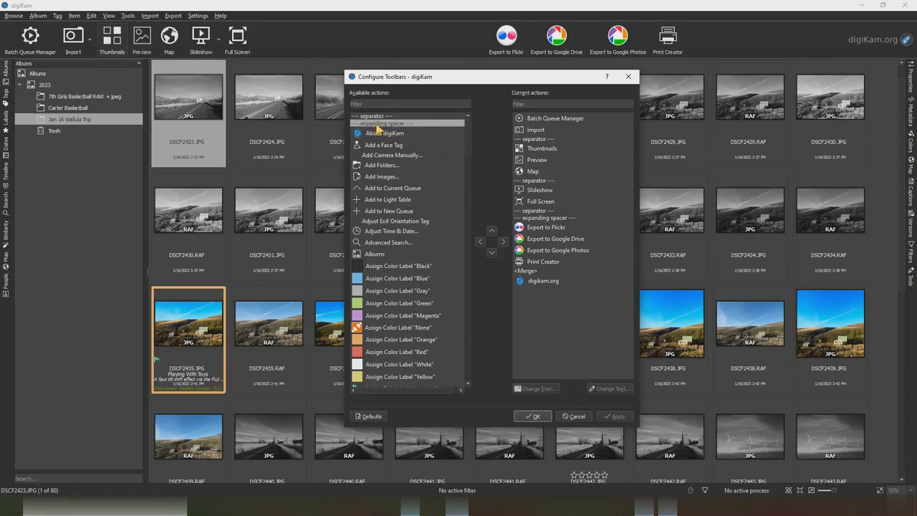
{"action": "left_click_drag", "start_coordinate": [378, 128], "coordinate": [551, 147]}
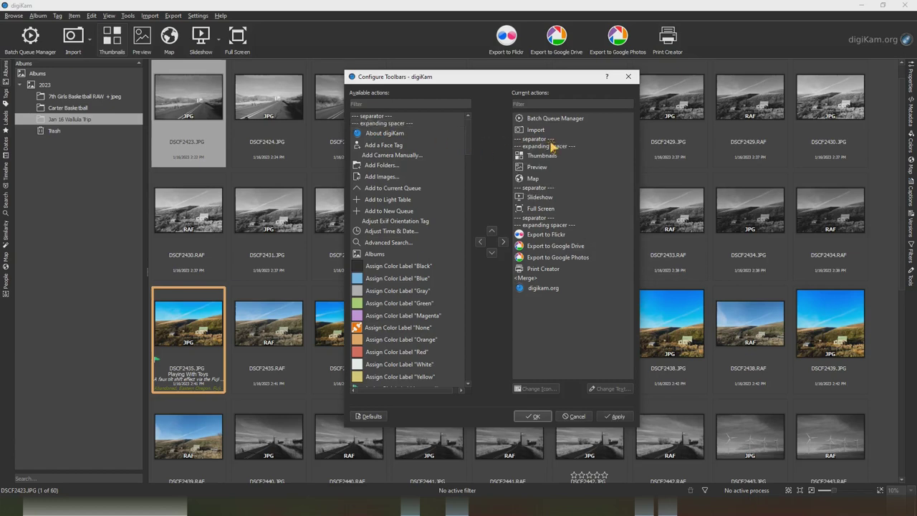
{"action": "left_click", "coordinate": [618, 417]}
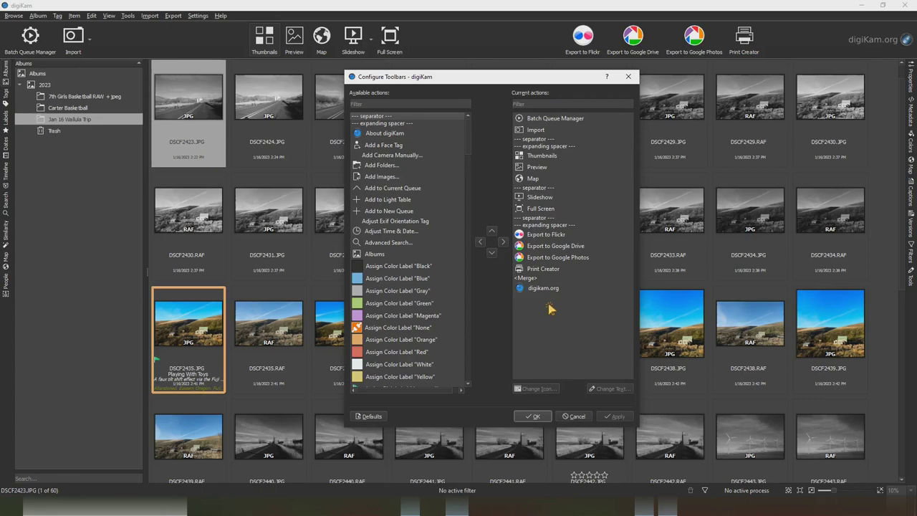
Step: Close the toolbar dialog and enable a custom icon-view caption font in Configure digiKam > Views
{"action": "left_click", "coordinate": [534, 416]}
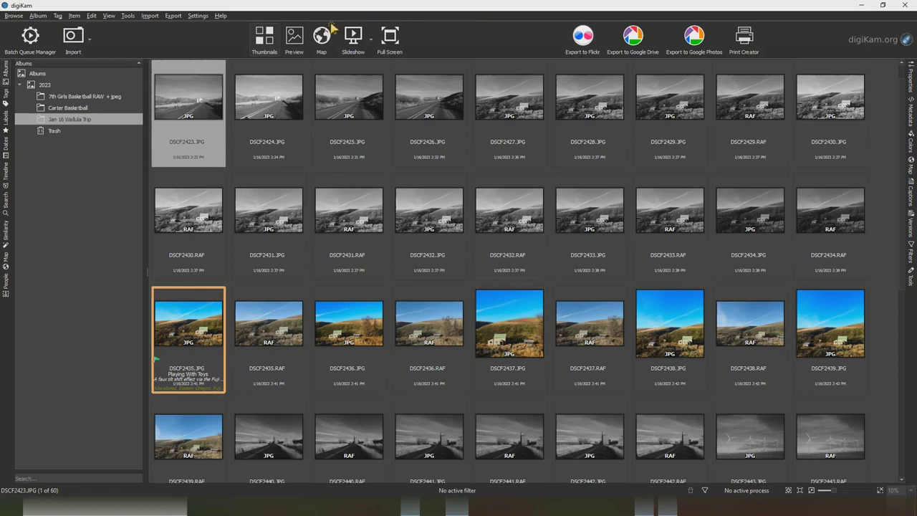
{"action": "left_click", "coordinate": [197, 16]}
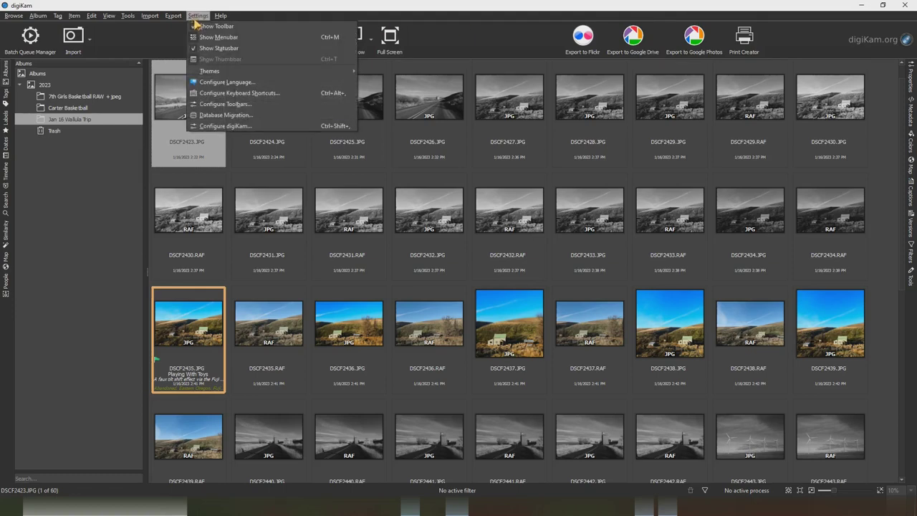
{"action": "left_click", "coordinate": [223, 126]}
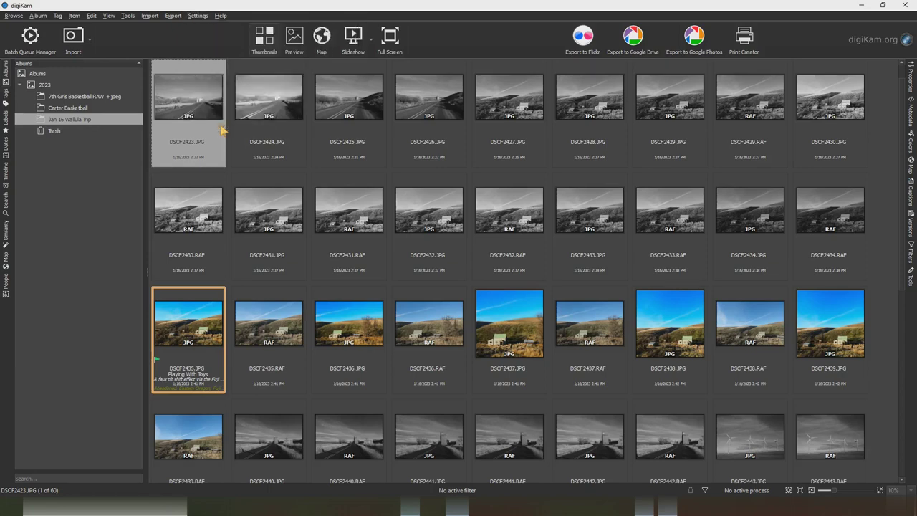
{"action": "left_click", "coordinate": [310, 186]}
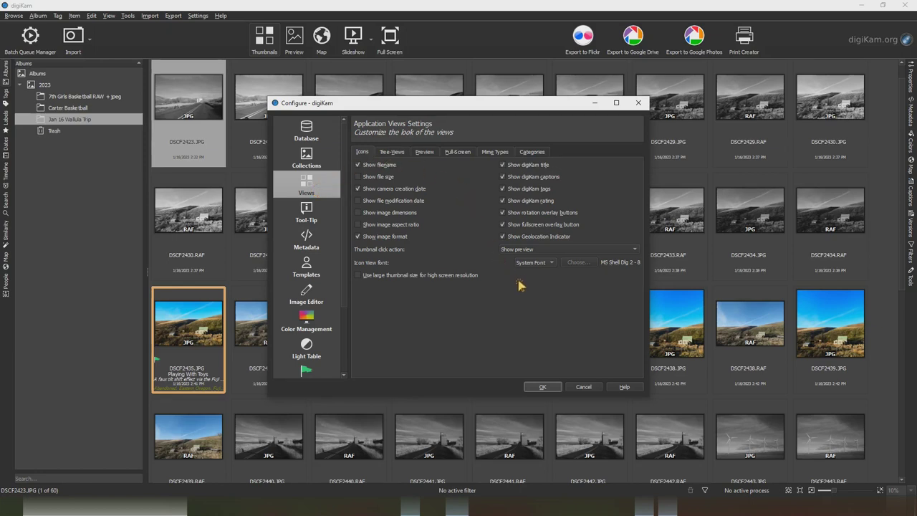
{"action": "left_click", "coordinate": [536, 262]}
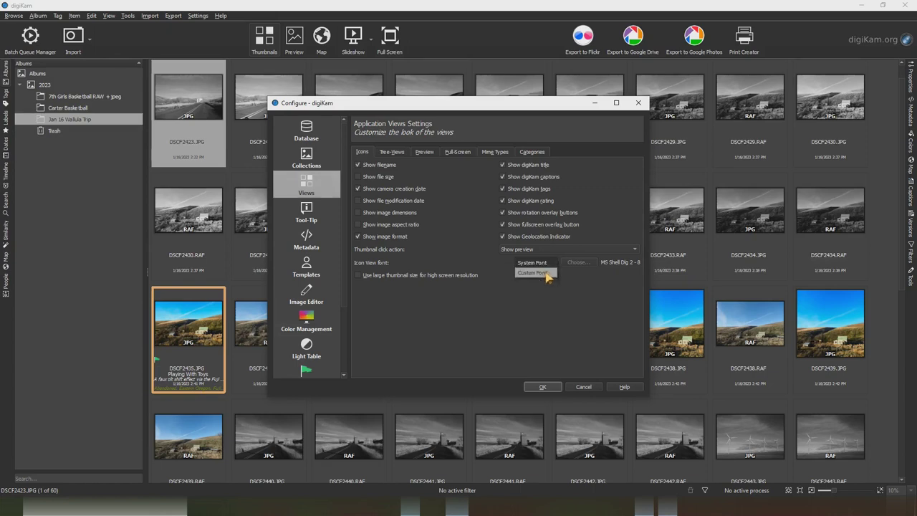
Step: Choose Roboto at size 11 as the thumbnail caption font
{"action": "left_click", "coordinate": [579, 263]}
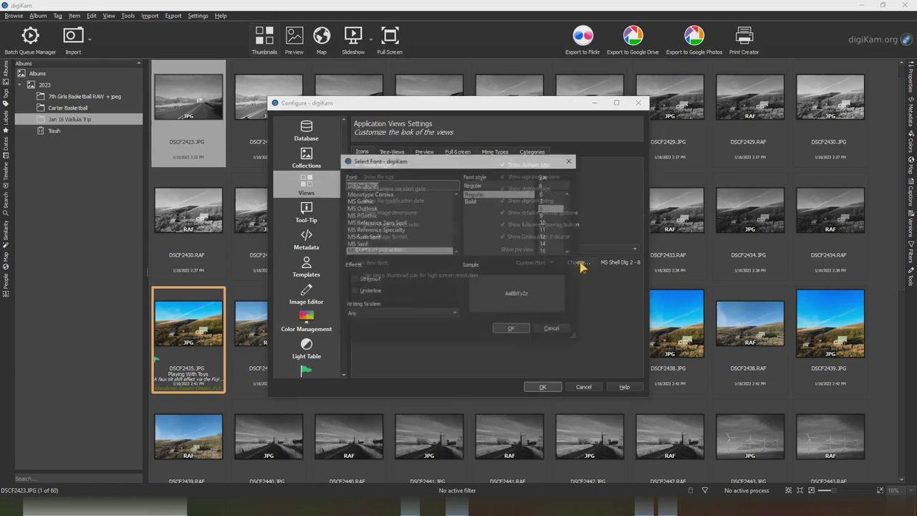
{"action": "scroll", "coordinate": [412, 213], "scroll_direction": "down", "scroll_amount": 2}
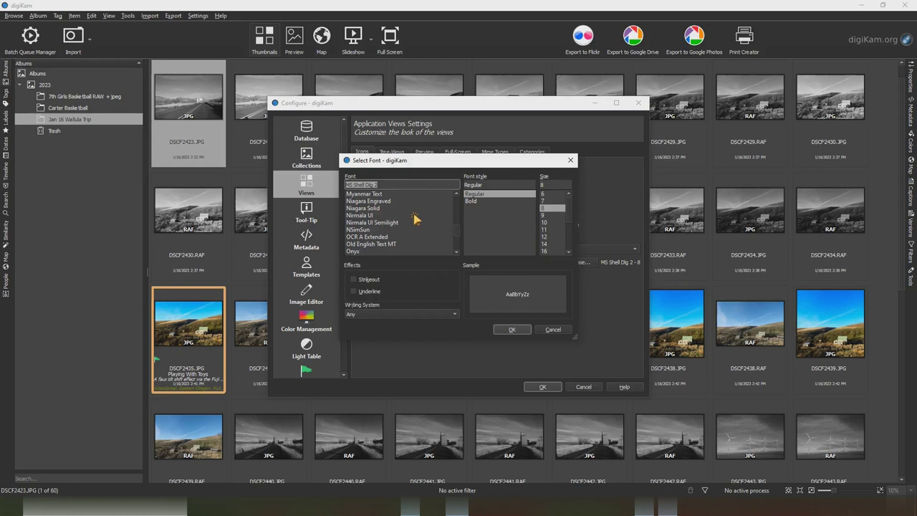
{"action": "scroll", "coordinate": [413, 215], "scroll_direction": "down", "scroll_amount": 2}
{"action": "scroll", "coordinate": [414, 215], "scroll_direction": "down", "scroll_amount": 2}
{"action": "scroll", "coordinate": [415, 217], "scroll_direction": "down", "scroll_amount": 2}
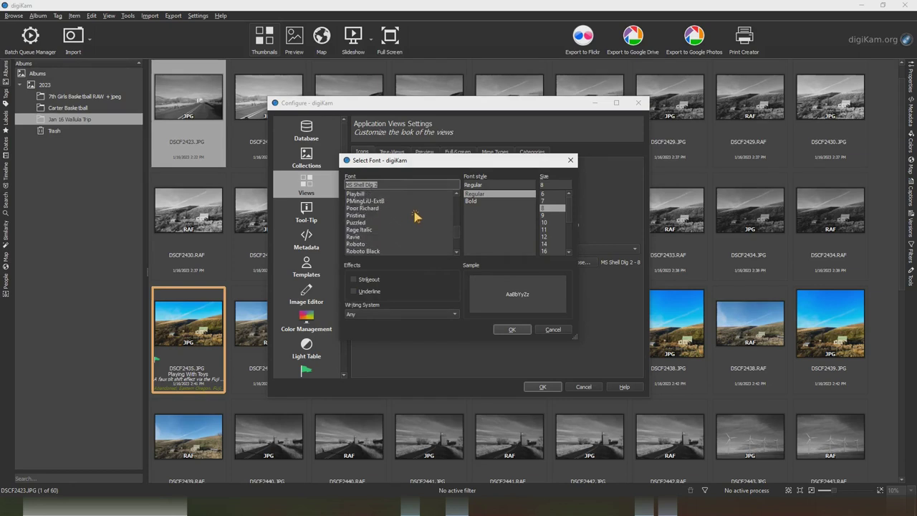
{"action": "scroll", "coordinate": [414, 217], "scroll_direction": "down", "scroll_amount": 1}
{"action": "left_click", "coordinate": [366, 224]}
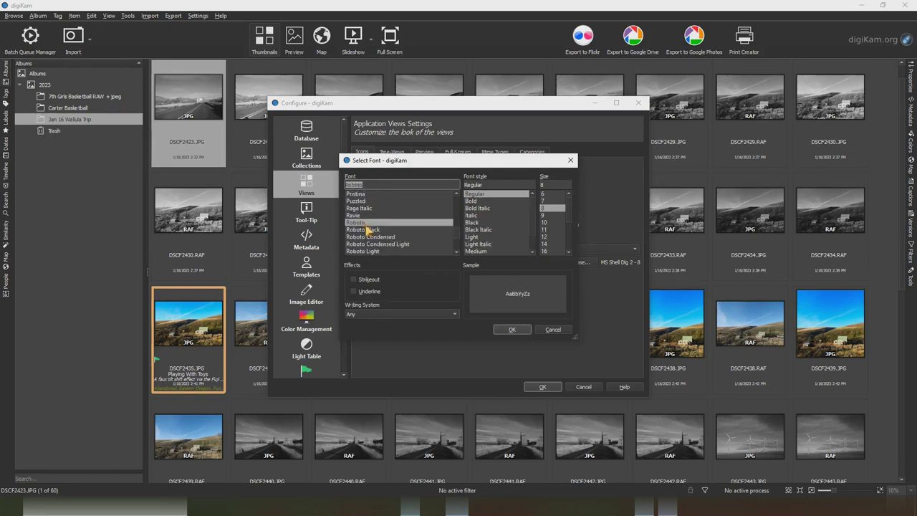
{"action": "left_click", "coordinate": [546, 229]}
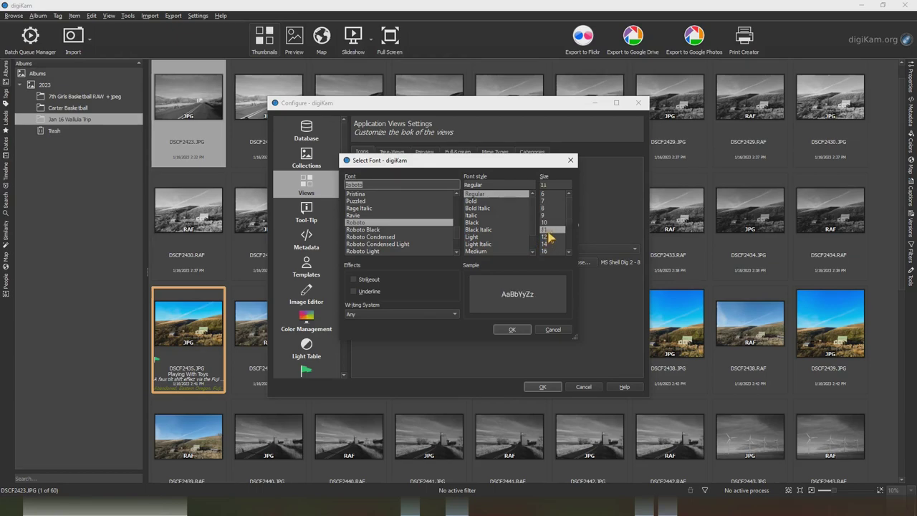
{"action": "left_click", "coordinate": [516, 329]}
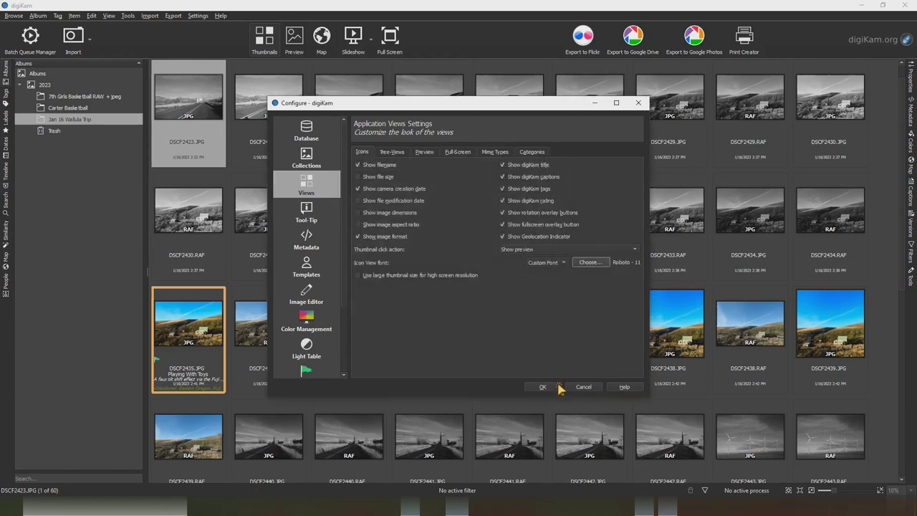
Step: Apply the Roboto 11 captions, then set the Tree-Views font to Custom Font
{"action": "left_click", "coordinate": [544, 387]}
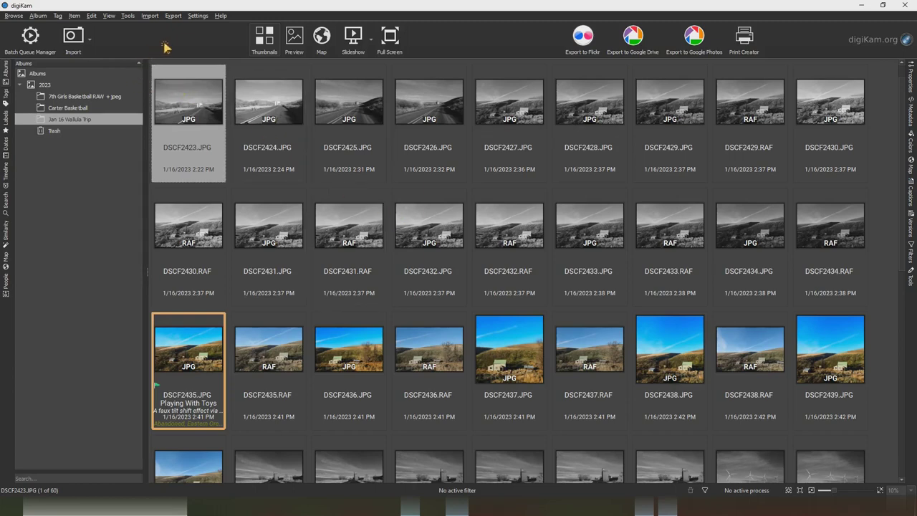
{"action": "left_click", "coordinate": [198, 16]}
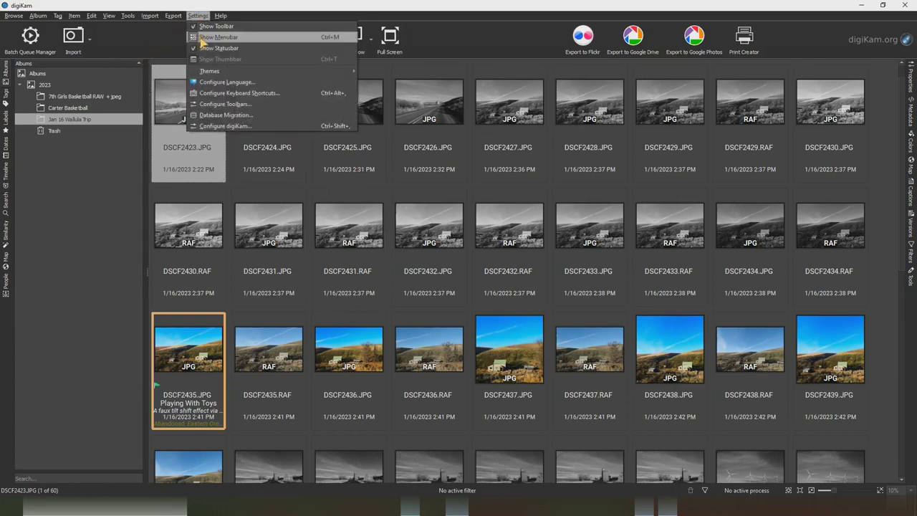
{"action": "left_click", "coordinate": [223, 132]}
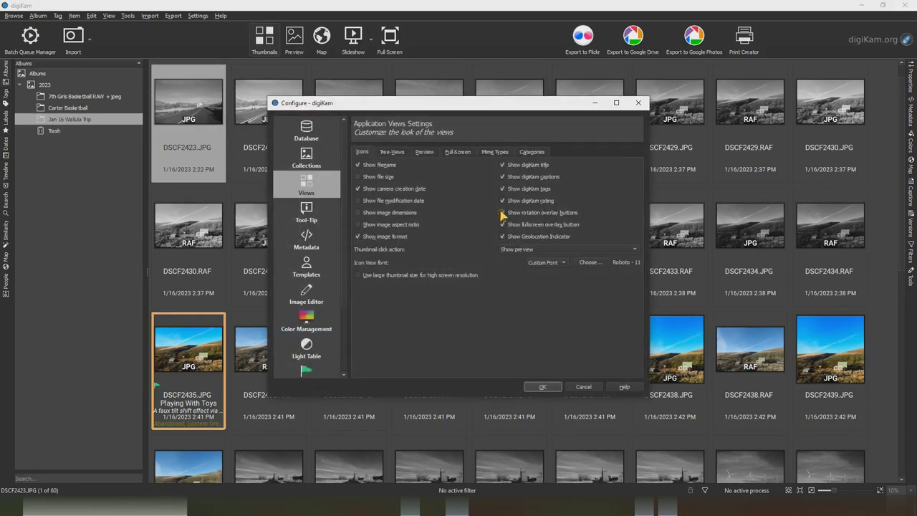
{"action": "left_click", "coordinate": [394, 157]}
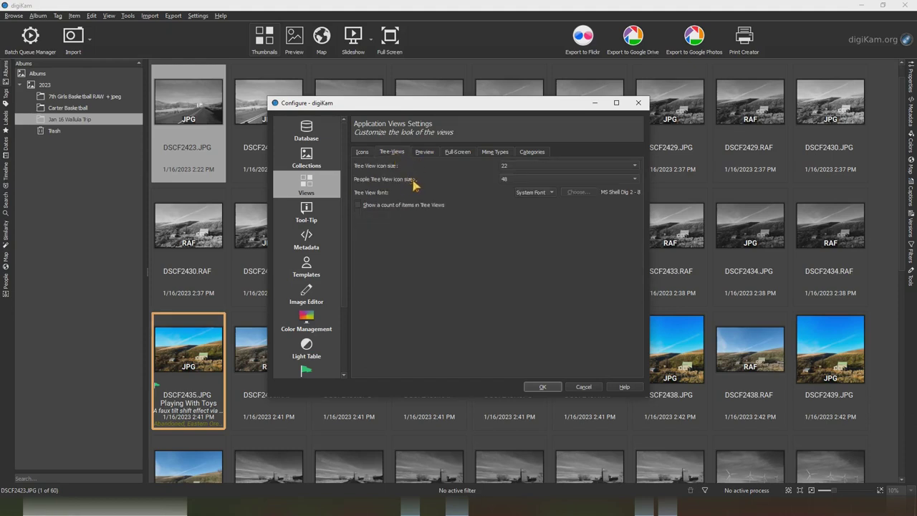
{"action": "left_click", "coordinate": [534, 194]}
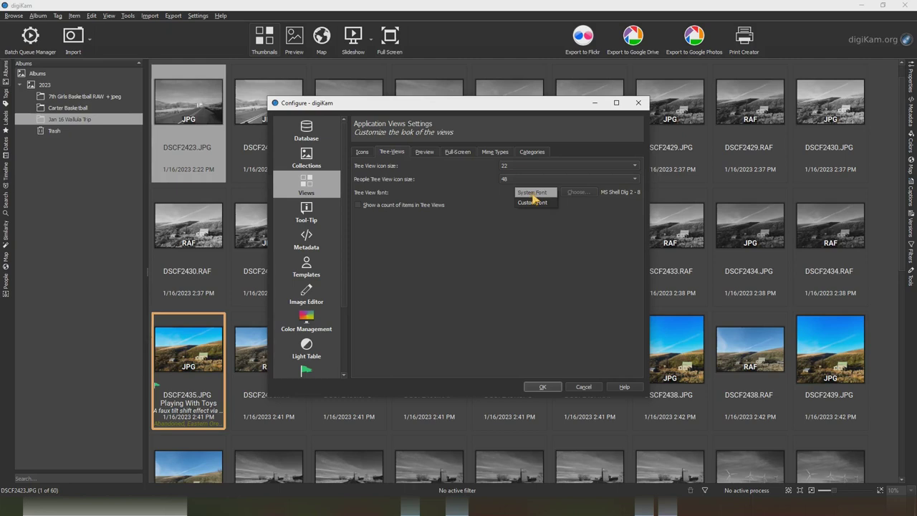
{"action": "left_click", "coordinate": [534, 204]}
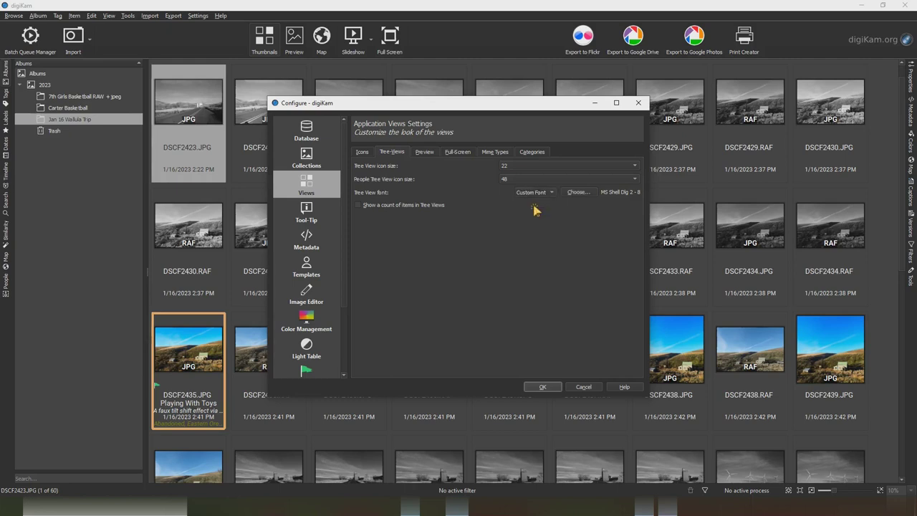
Step: Choose Roboto size 9 for the tree view and apply the settings
{"action": "left_click", "coordinate": [584, 193]}
{"action": "scroll", "coordinate": [410, 223], "scroll_direction": "down", "scroll_amount": 3}
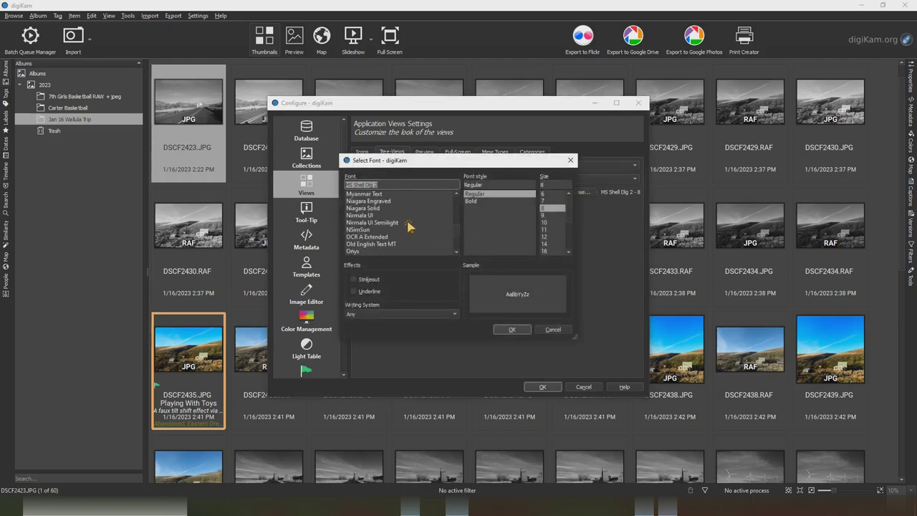
{"action": "scroll", "coordinate": [410, 223], "scroll_direction": "down", "scroll_amount": 3}
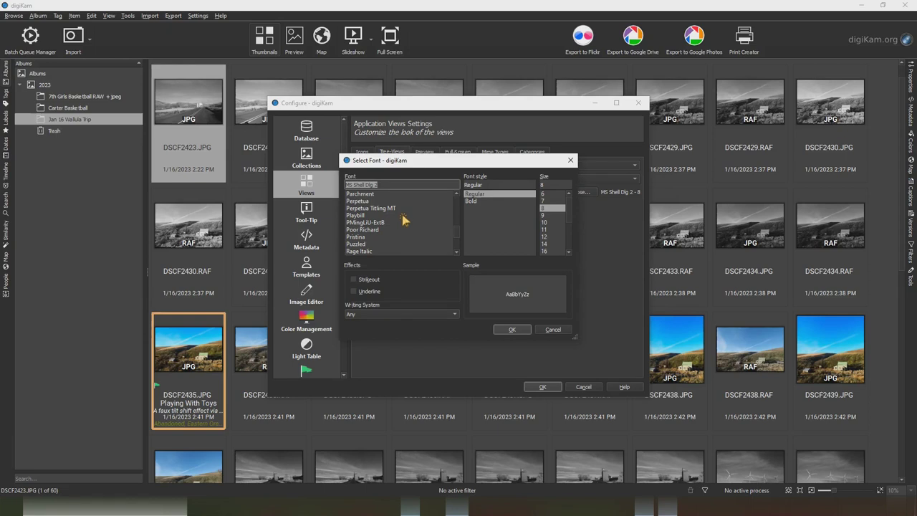
{"action": "scroll", "coordinate": [403, 220], "scroll_direction": "down", "scroll_amount": 1}
{"action": "scroll", "coordinate": [404, 219], "scroll_direction": "down", "scroll_amount": 1}
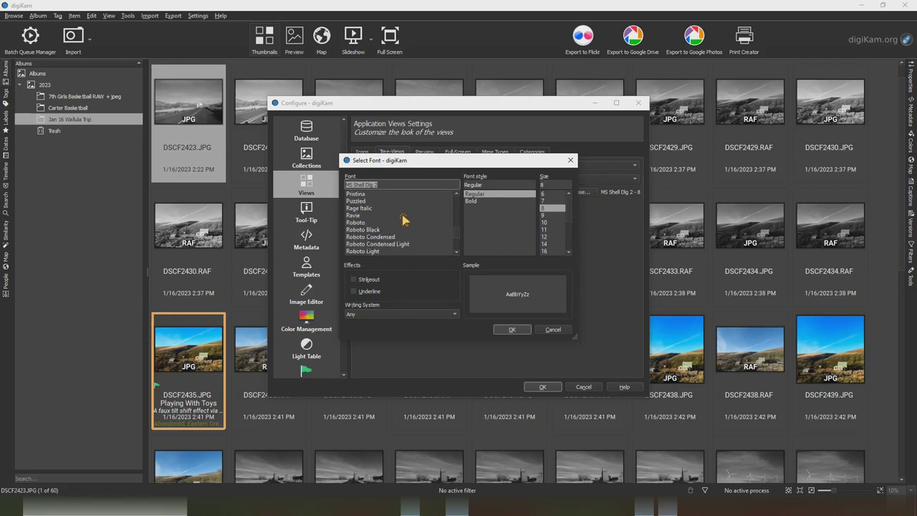
{"action": "left_click", "coordinate": [366, 223]}
{"action": "left_click", "coordinate": [547, 215]}
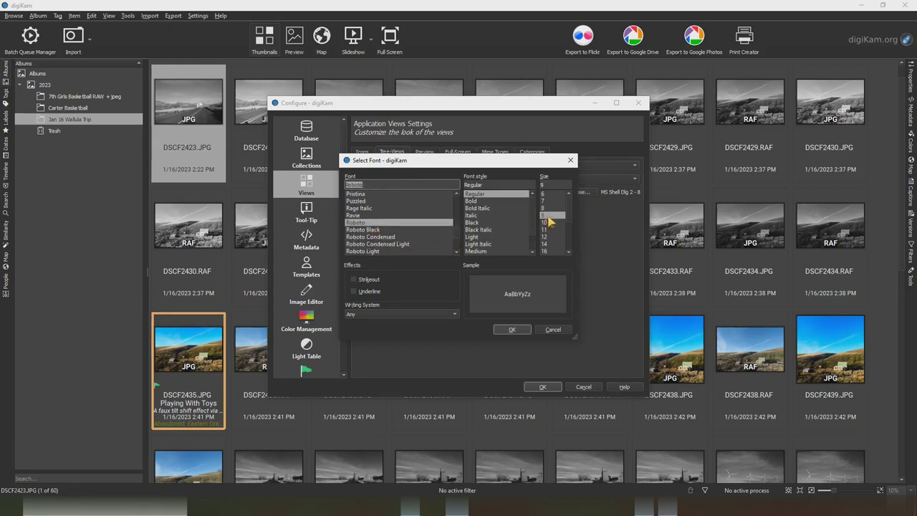
{"action": "left_click", "coordinate": [513, 330]}
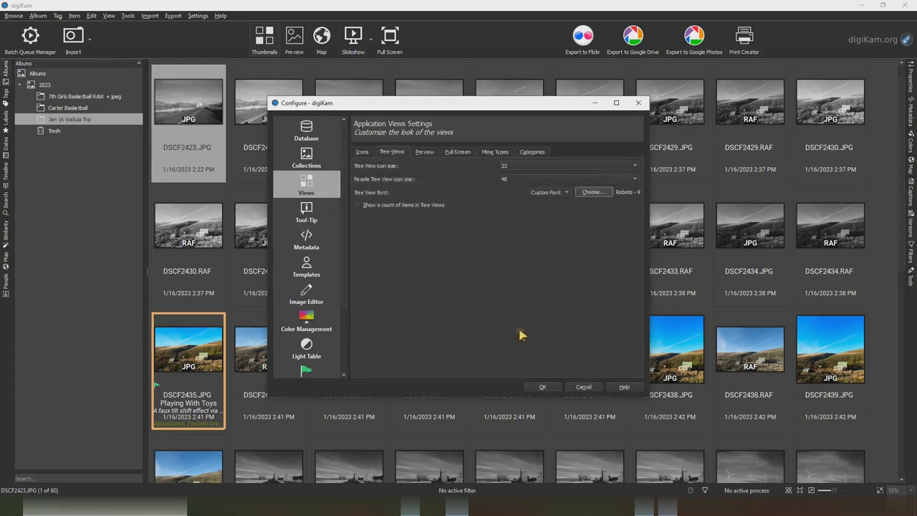
{"action": "left_click", "coordinate": [543, 387]}
{"action": "mouse_move", "coordinate": [509, 349]}
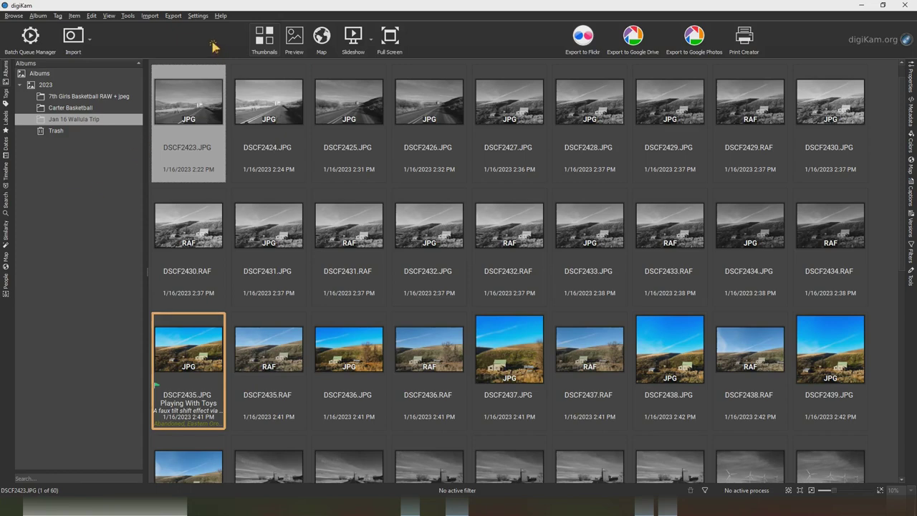
Step: Enlarge the Tree-Views font to Roboto 11
{"action": "left_click", "coordinate": [198, 16]}
{"action": "left_click", "coordinate": [215, 126]}
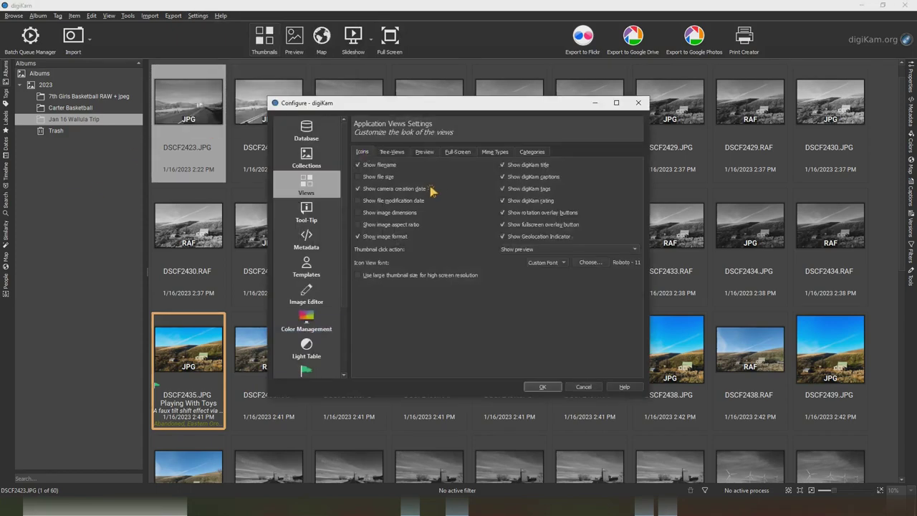
{"action": "left_click", "coordinate": [394, 152]}
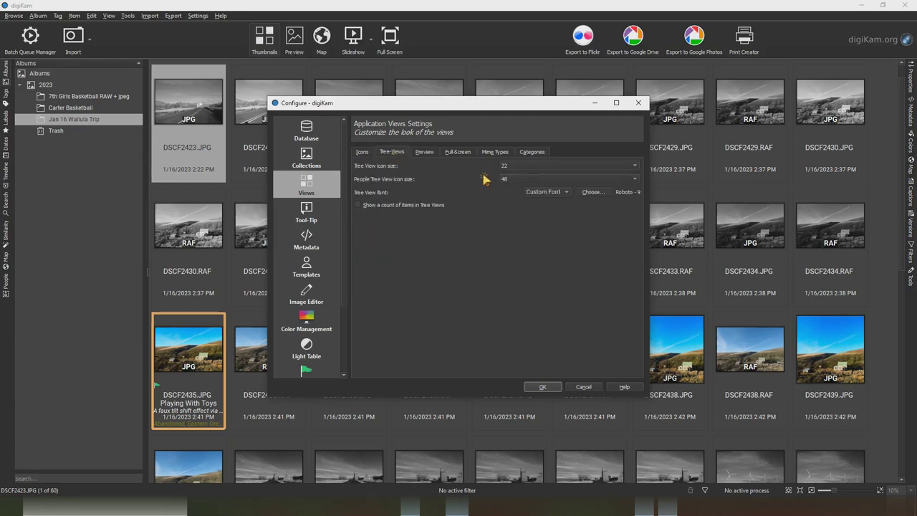
{"action": "left_click", "coordinate": [563, 199]}
{"action": "left_click", "coordinate": [589, 195]}
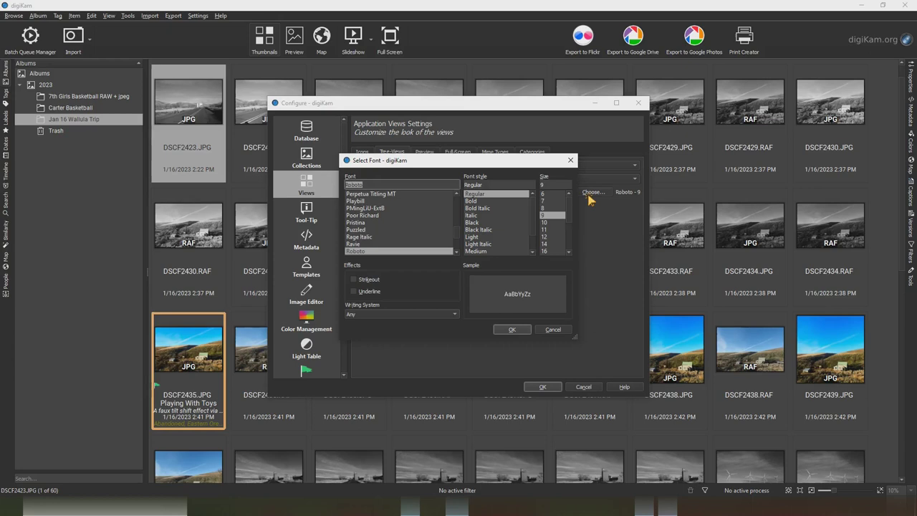
{"action": "left_click", "coordinate": [553, 230]}
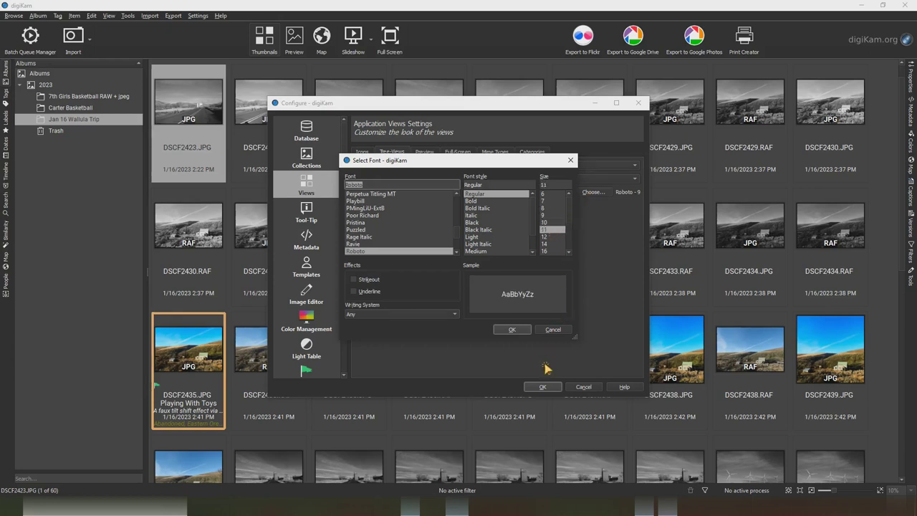
{"action": "left_click", "coordinate": [514, 330]}
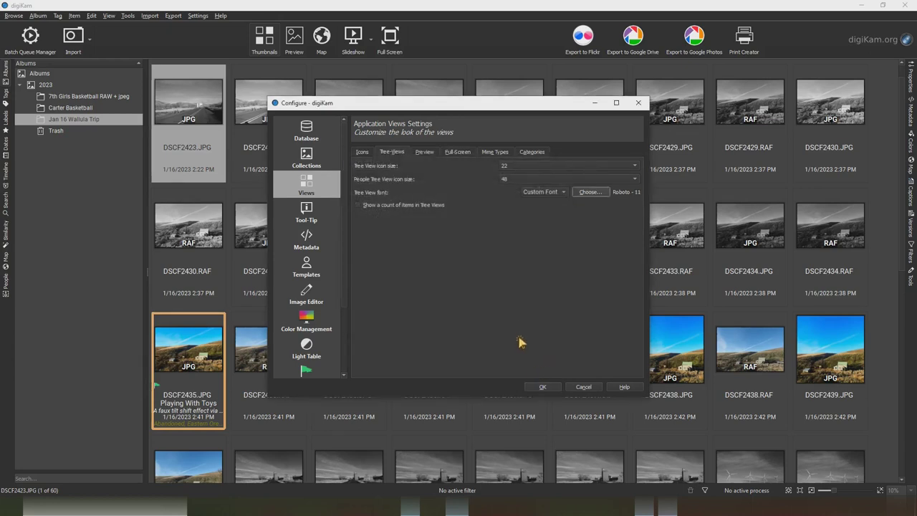
Step: Enlarge the thumbnail caption font to Roboto 14 and apply the settings
{"action": "left_click", "coordinate": [365, 154]}
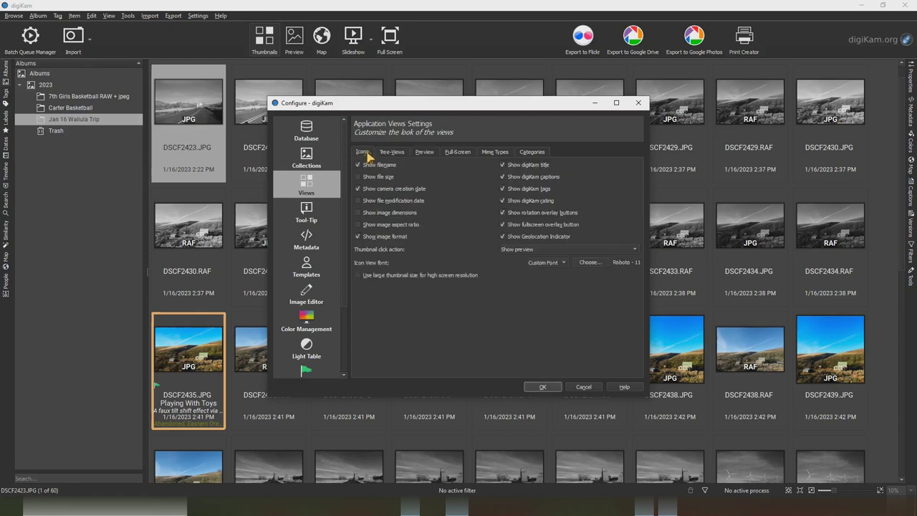
{"action": "left_click", "coordinate": [563, 264]}
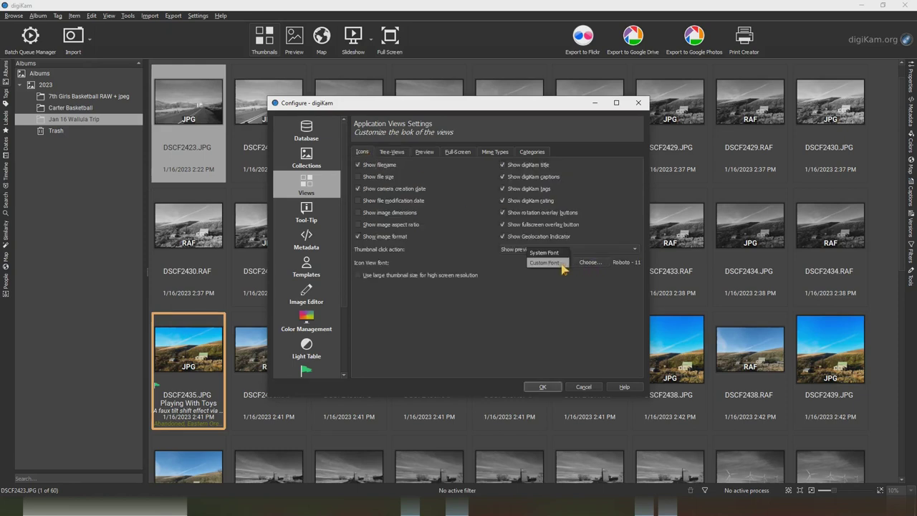
{"action": "left_click", "coordinate": [553, 263]}
{"action": "left_click", "coordinate": [589, 263]}
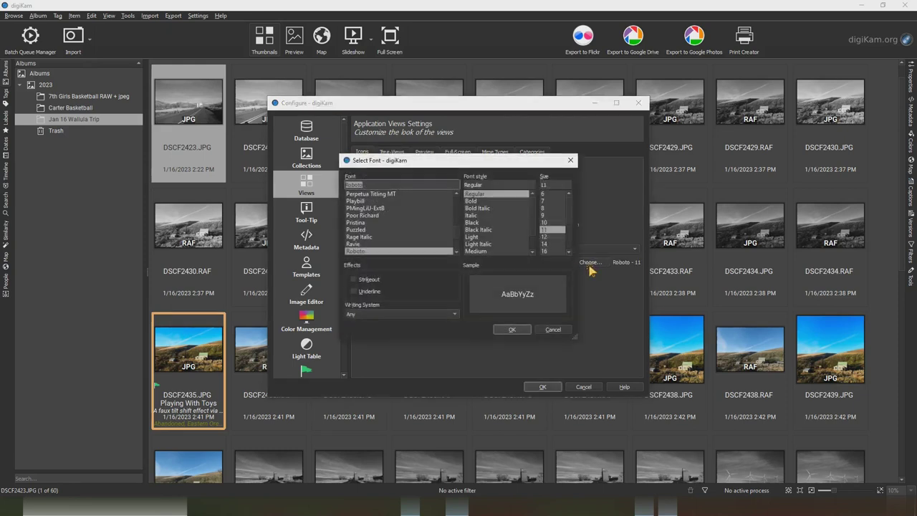
{"action": "left_click", "coordinate": [552, 245]}
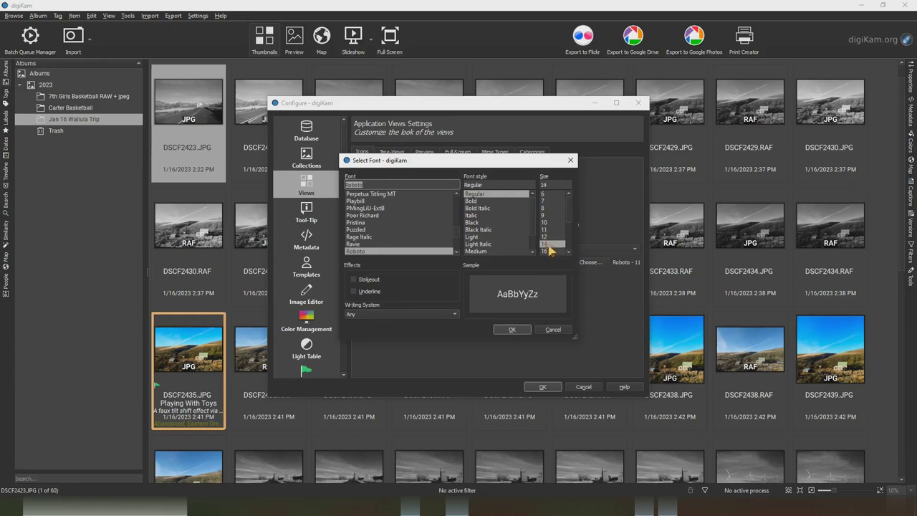
{"action": "left_click", "coordinate": [511, 330]}
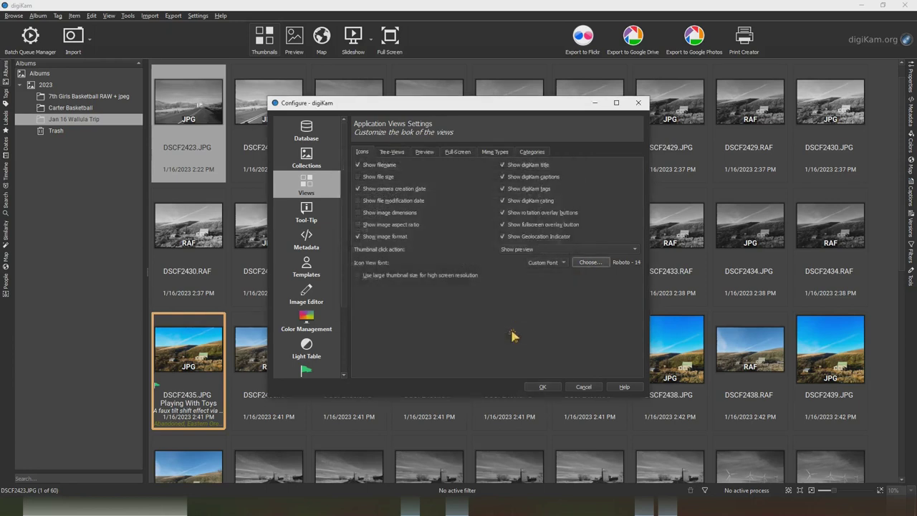
{"action": "left_click", "coordinate": [546, 389]}
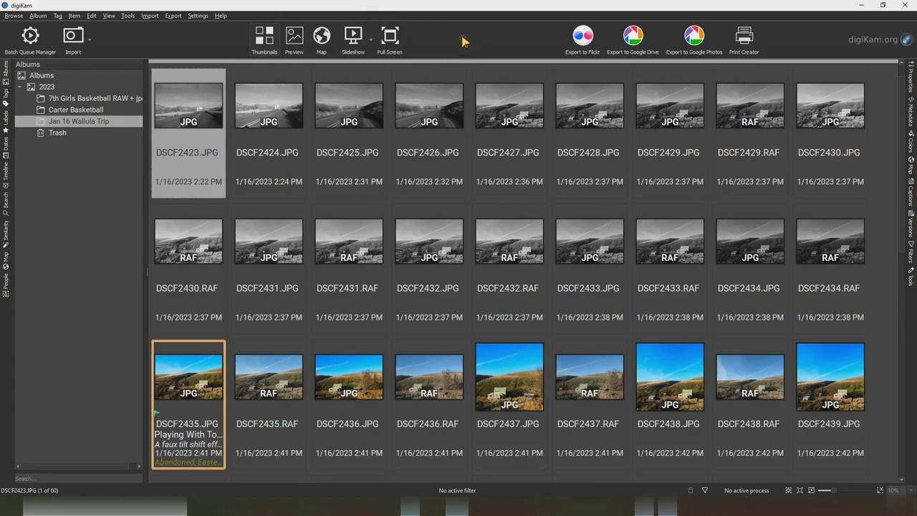
Step: Set a larger custom Roboto application font under Miscellaneous > Appearance and confirm
{"action": "key", "text": "ctrl+shift+comma"}
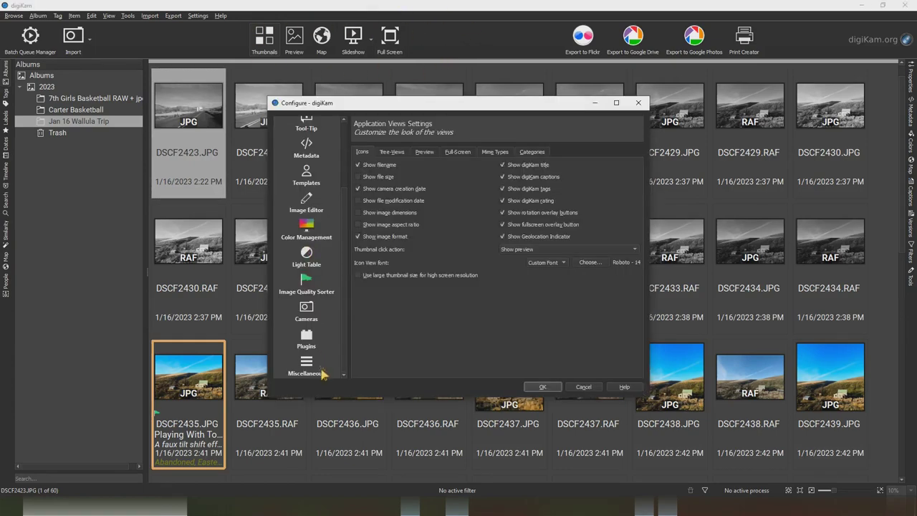
{"action": "left_click", "coordinate": [306, 365]}
{"action": "left_click", "coordinate": [405, 152]}
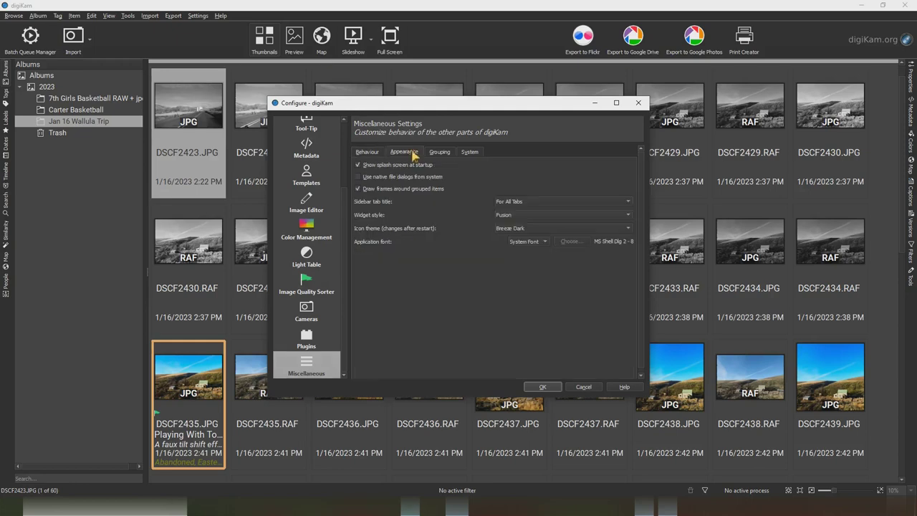
{"action": "left_click", "coordinate": [545, 242]}
{"action": "left_click", "coordinate": [530, 255]}
{"action": "scroll", "coordinate": [412, 233], "scroll_direction": "down", "scroll_amount": 3}
{"action": "left_click", "coordinate": [401, 245]}
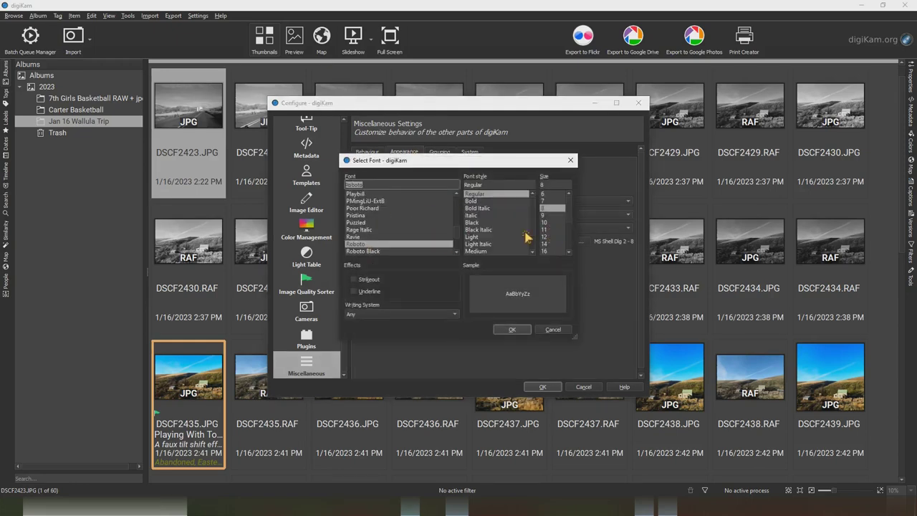
{"action": "left_click", "coordinate": [552, 248]}
{"action": "left_click", "coordinate": [512, 329]}
{"action": "left_click", "coordinate": [543, 386]}
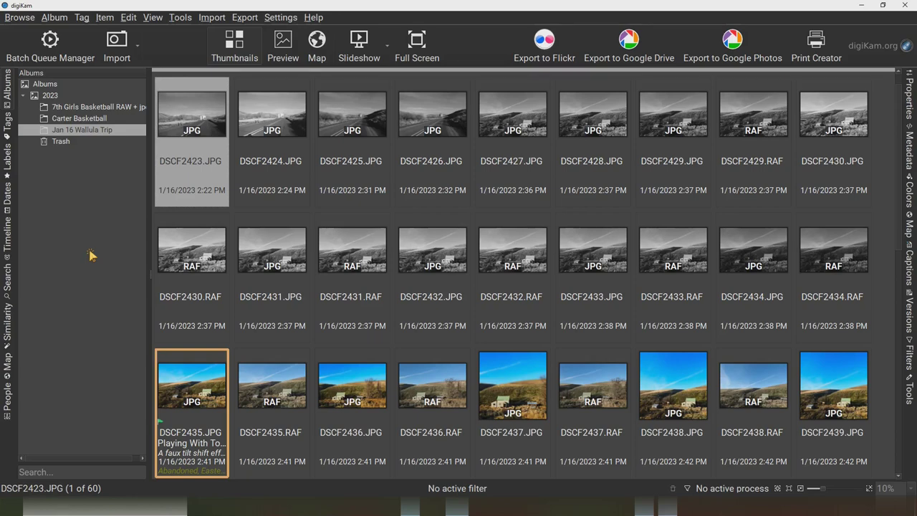
Step: Cancel out of Configure digiKam, then open Configure Toolbars from the toolbar's context menu
{"action": "left_click", "coordinate": [281, 18]}
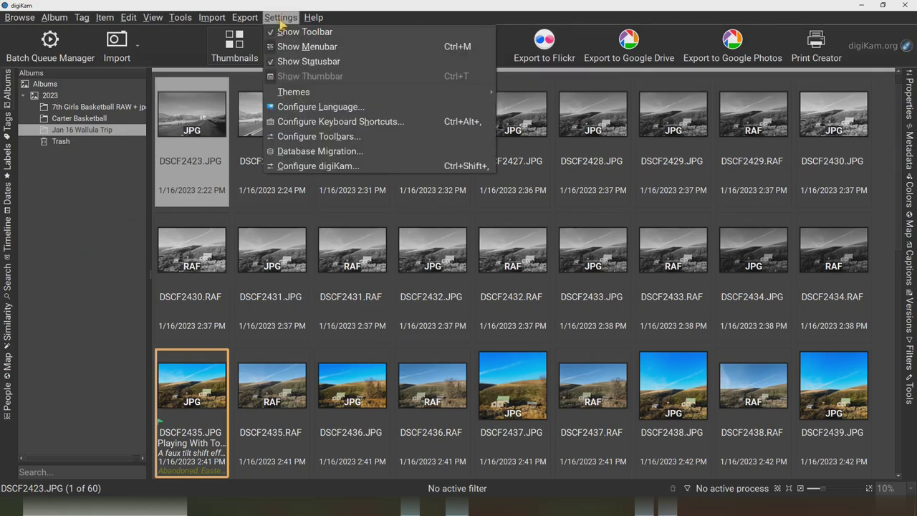
{"action": "left_click", "coordinate": [299, 167]}
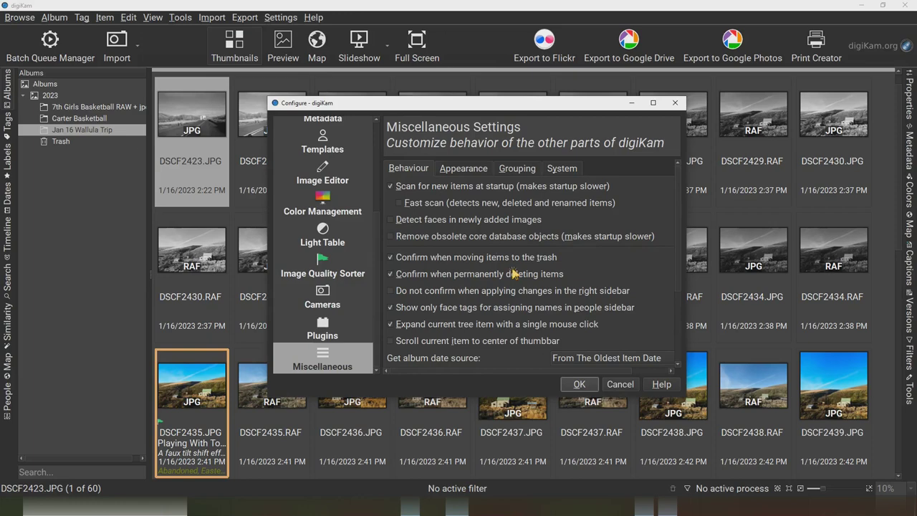
{"action": "left_click", "coordinate": [621, 385]}
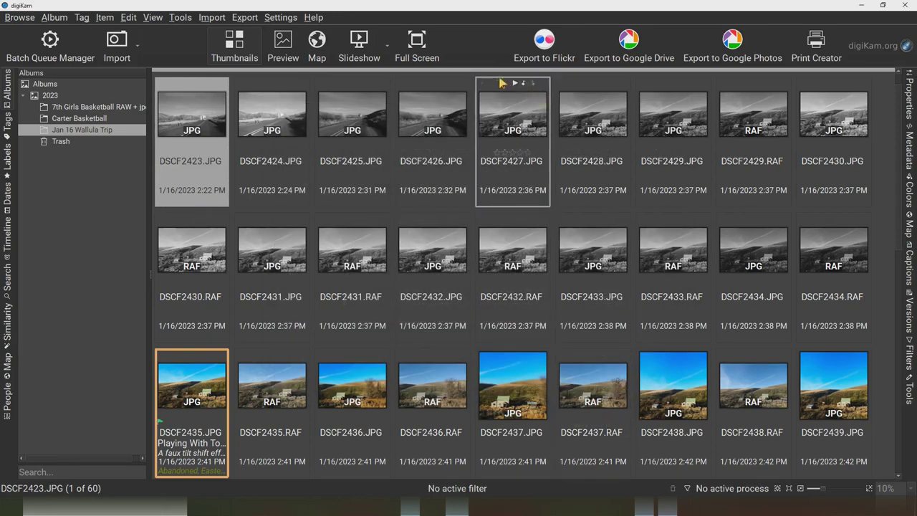
{"action": "right_click", "coordinate": [481, 45]}
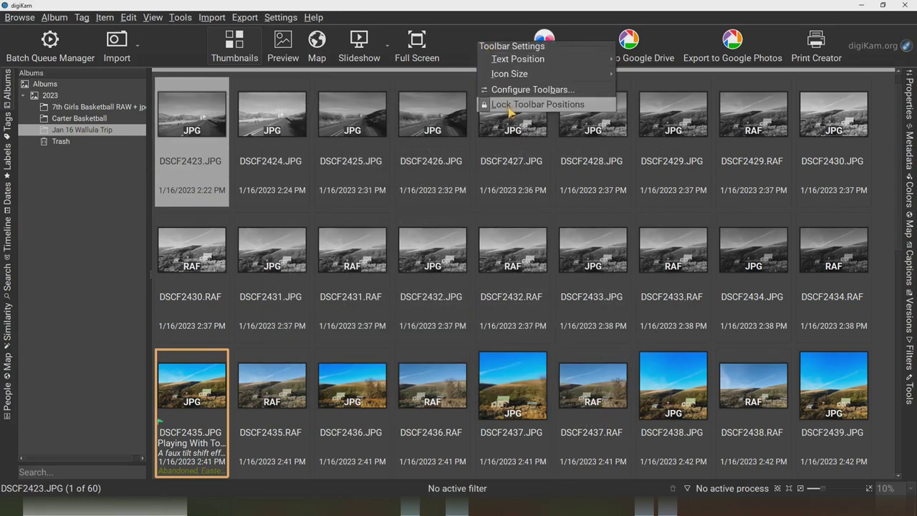
{"action": "left_click", "coordinate": [511, 90]}
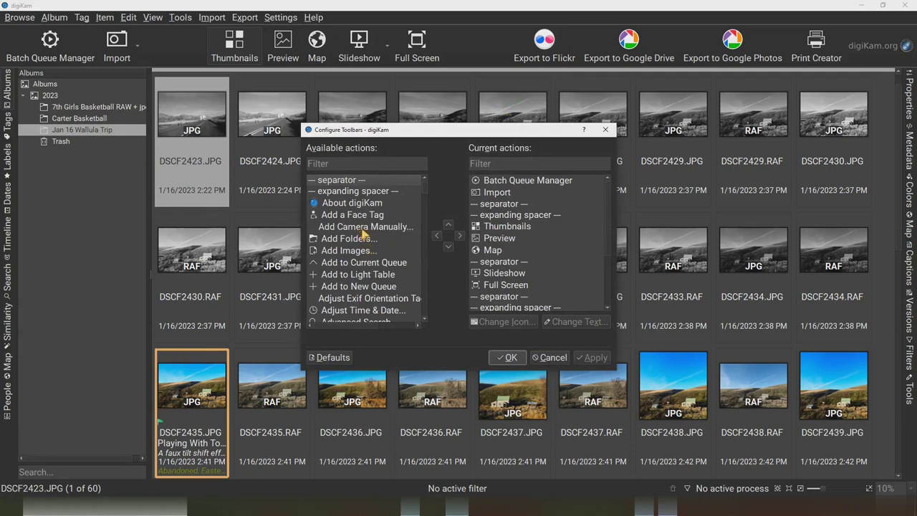
Step: Add the Configure digiKam action to the current toolbar actions, placed after Print Creator
{"action": "scroll", "coordinate": [361, 231], "scroll_direction": "down", "scroll_amount": 3}
{"action": "scroll", "coordinate": [365, 233], "scroll_direction": "down", "scroll_amount": 3}
{"action": "scroll", "coordinate": [372, 237], "scroll_direction": "down", "scroll_amount": 4}
{"action": "scroll", "coordinate": [372, 236], "scroll_direction": "down", "scroll_amount": 1}
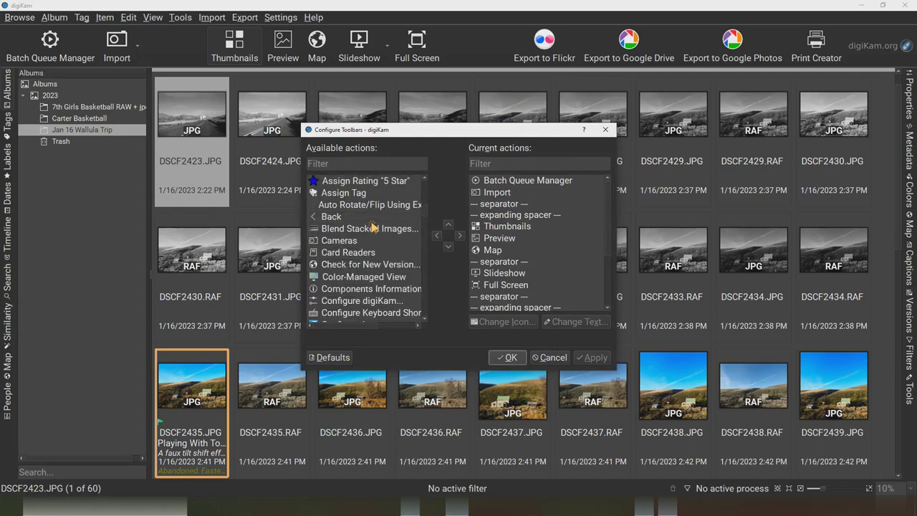
{"action": "scroll", "coordinate": [372, 236], "scroll_direction": "down", "scroll_amount": 1}
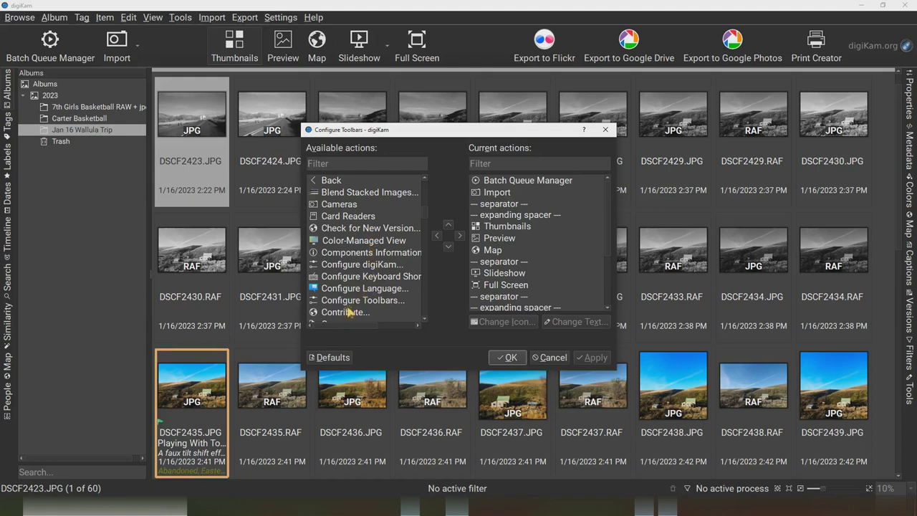
{"action": "left_click", "coordinate": [342, 268]}
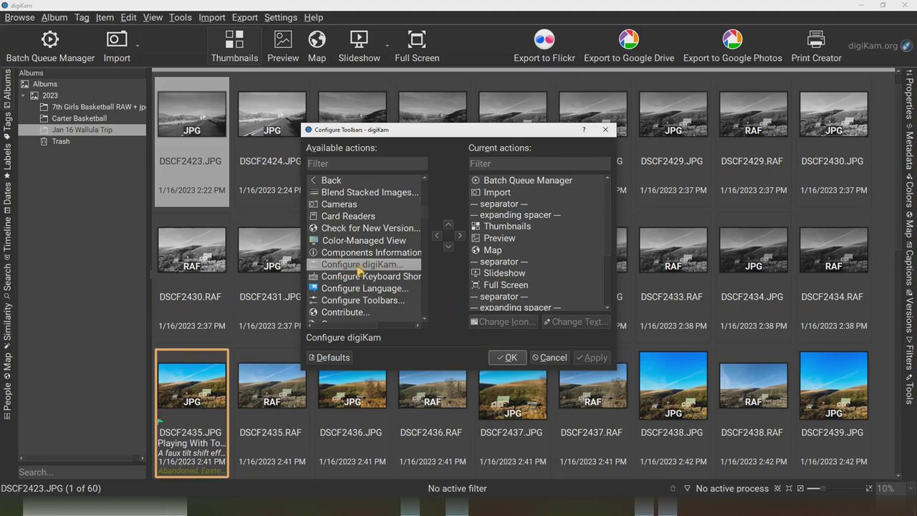
{"action": "left_click_drag", "start_coordinate": [359, 269], "coordinate": [497, 308]}
{"action": "scroll", "coordinate": [505, 287], "scroll_direction": "down", "scroll_amount": 2}
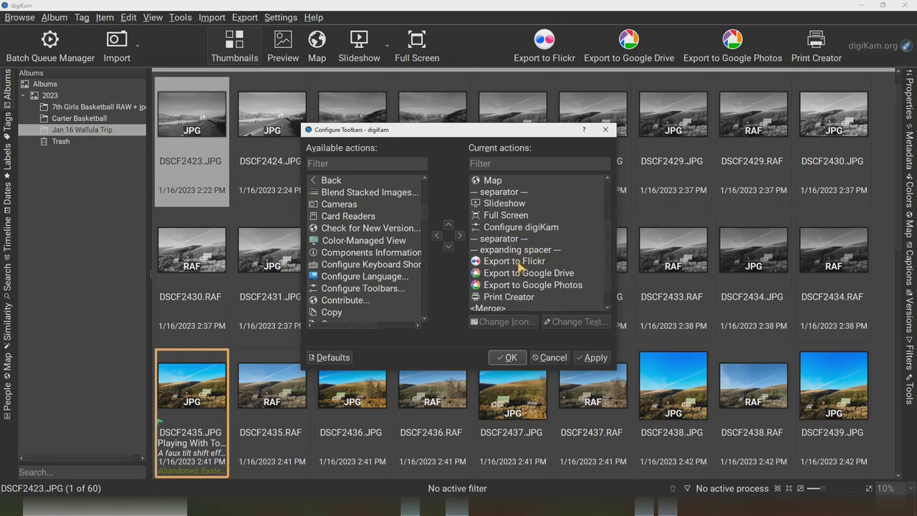
{"action": "left_click", "coordinate": [509, 228]}
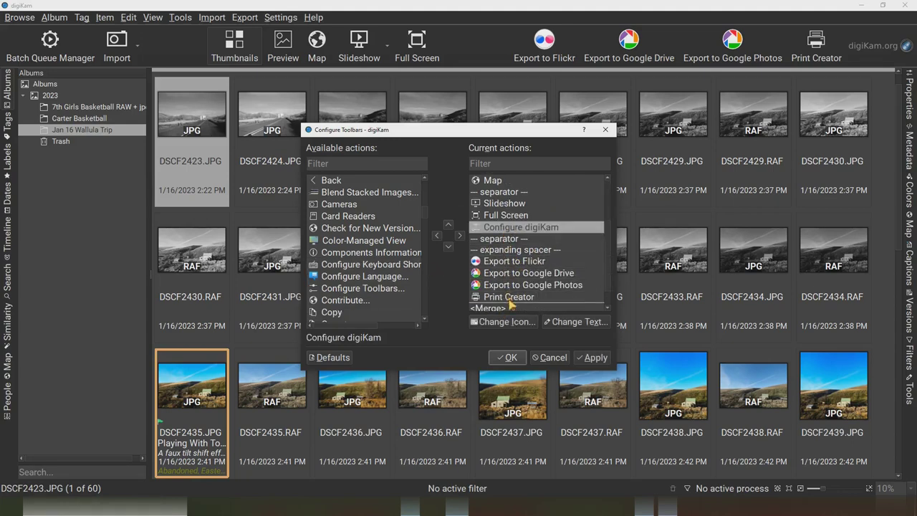
{"action": "left_click_drag", "start_coordinate": [510, 305], "coordinate": [510, 304]}
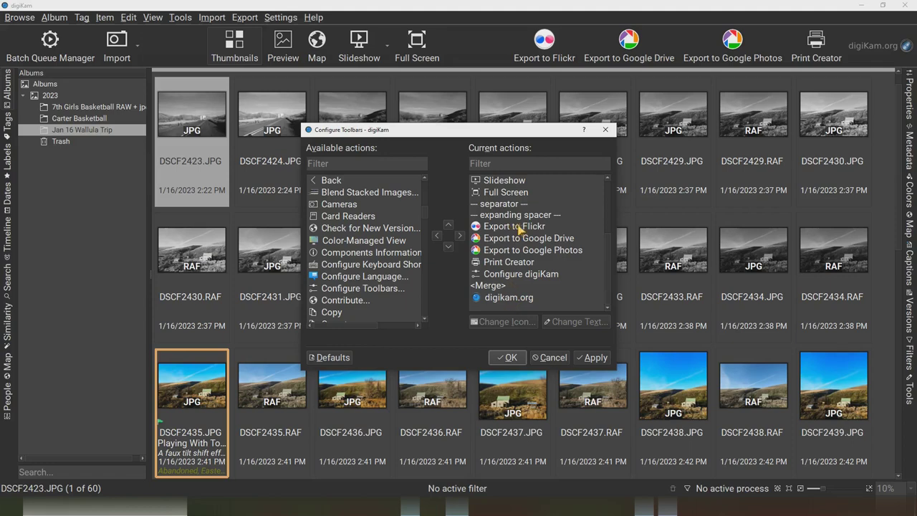
Step: Remove the expanding spacer from the toolbar and apply the changes
{"action": "scroll", "coordinate": [516, 228], "scroll_direction": "up", "scroll_amount": 1}
{"action": "scroll", "coordinate": [516, 228], "scroll_direction": "up", "scroll_amount": 2}
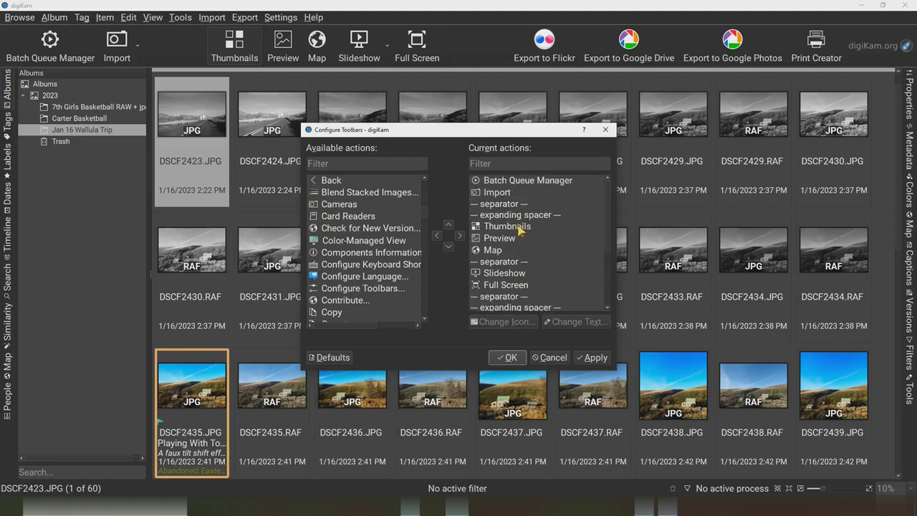
{"action": "left_click", "coordinate": [514, 216]}
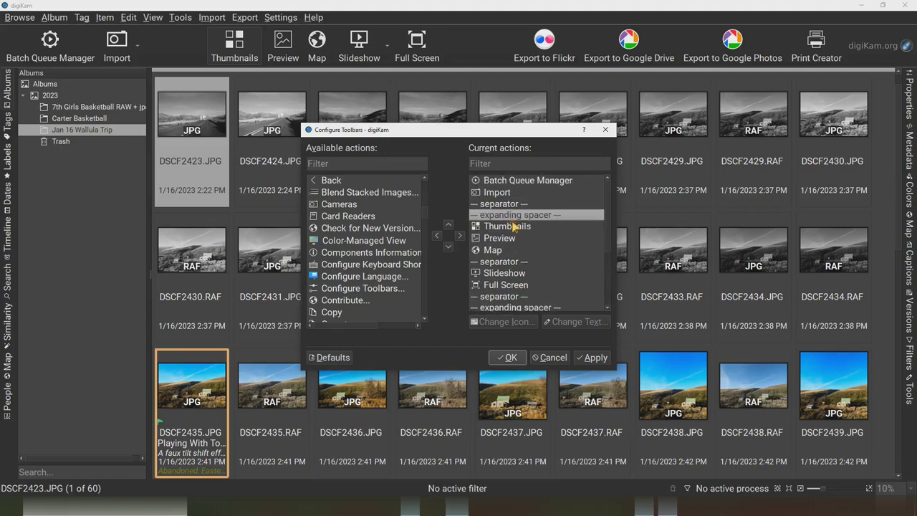
{"action": "left_click", "coordinate": [440, 236]}
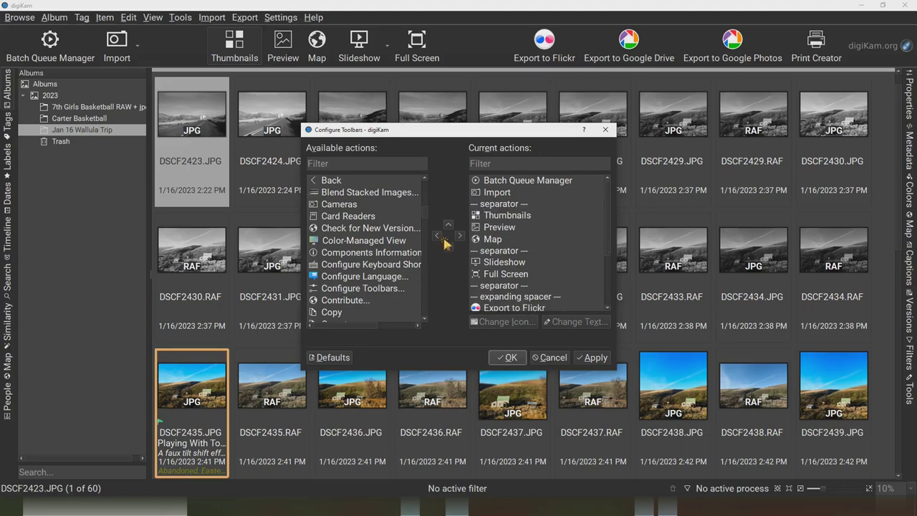
{"action": "left_click", "coordinate": [594, 358]}
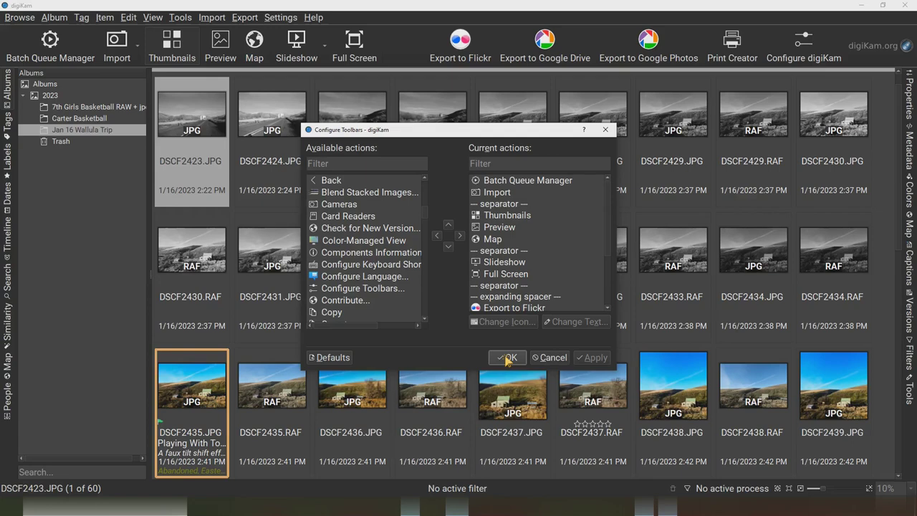
Step: Close the toolbar configuration and put digiKam into View > Full Screen Mode
{"action": "left_click", "coordinate": [507, 358]}
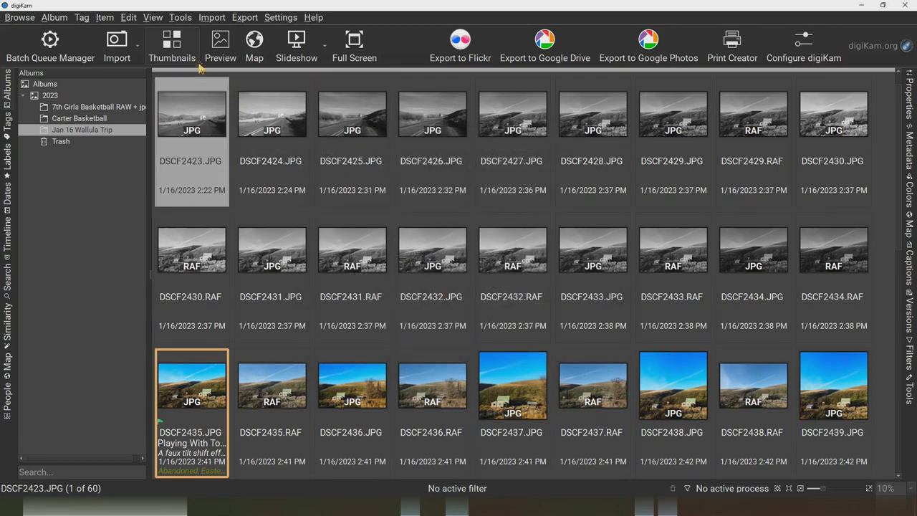
{"action": "left_click", "coordinate": [157, 20]}
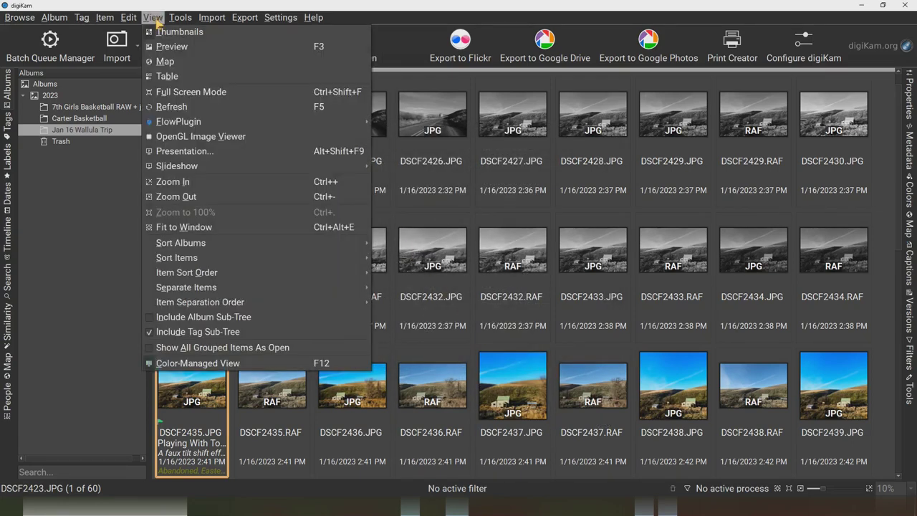
{"action": "left_click", "coordinate": [176, 91]}
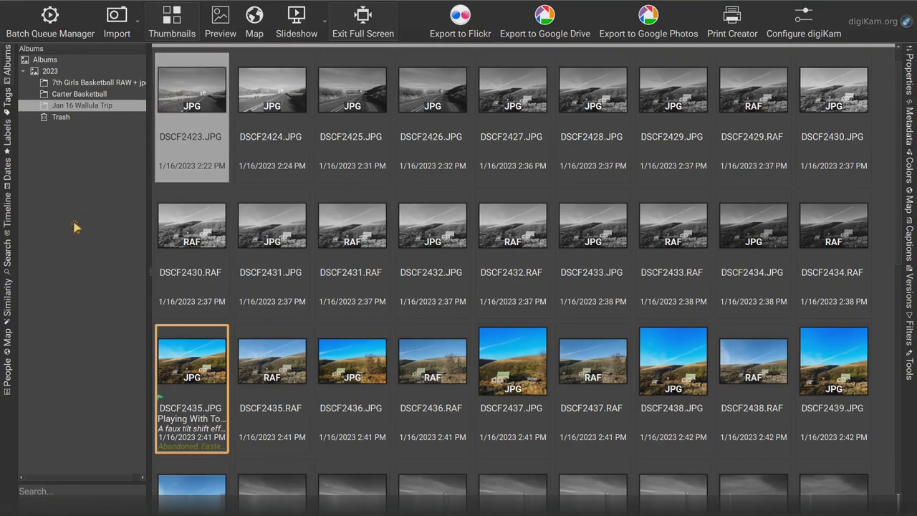